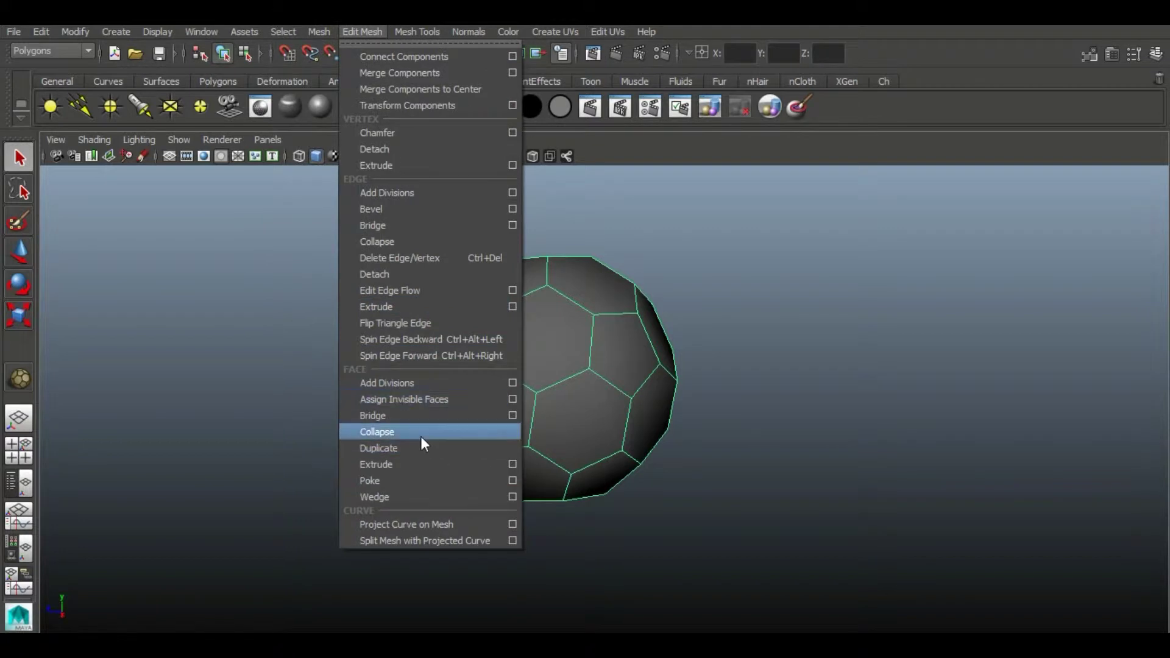
Poke the faces of the soccer ball solid and pull the new center vertices slightly outward.
click(426, 447)
drag(623, 204, 625, 195)
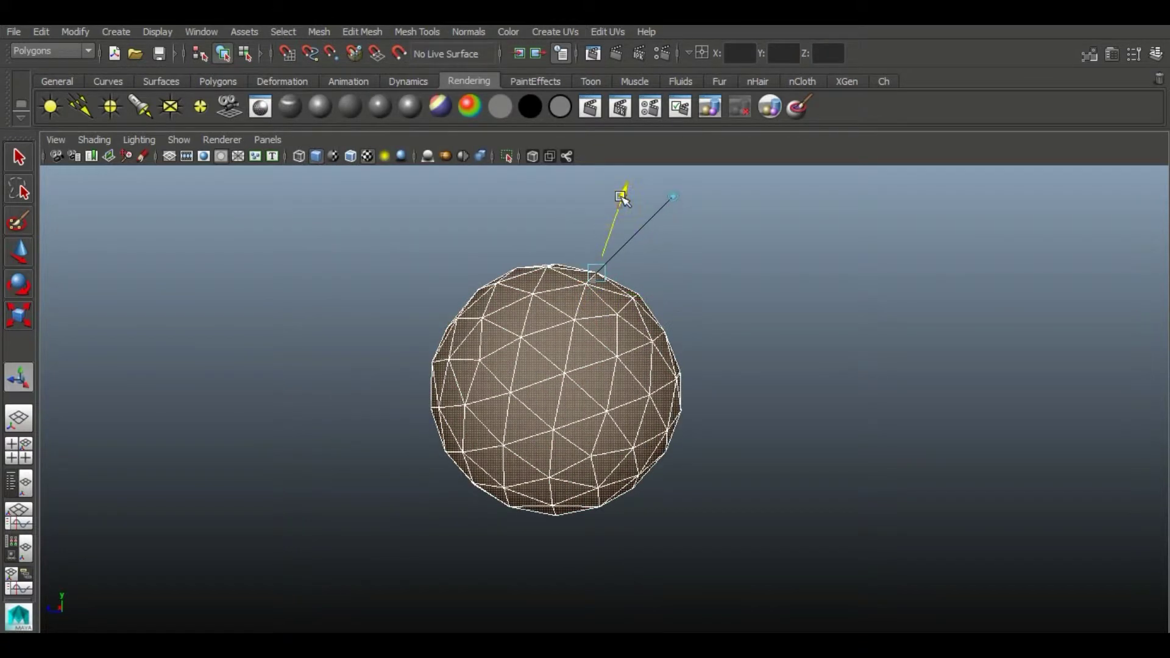
alt+middle_drag(705, 271, 627, 269)
mouse_move(628, 268)
alt+mouse_down()
mouse_move(633, 251)
mouse_move(632, 283)
alt+mouse_up()
click(778, 303)
Smooth the poked solid and set the polySmoothFace1 method to Linear.
click(886, 81)
click(348, 107)
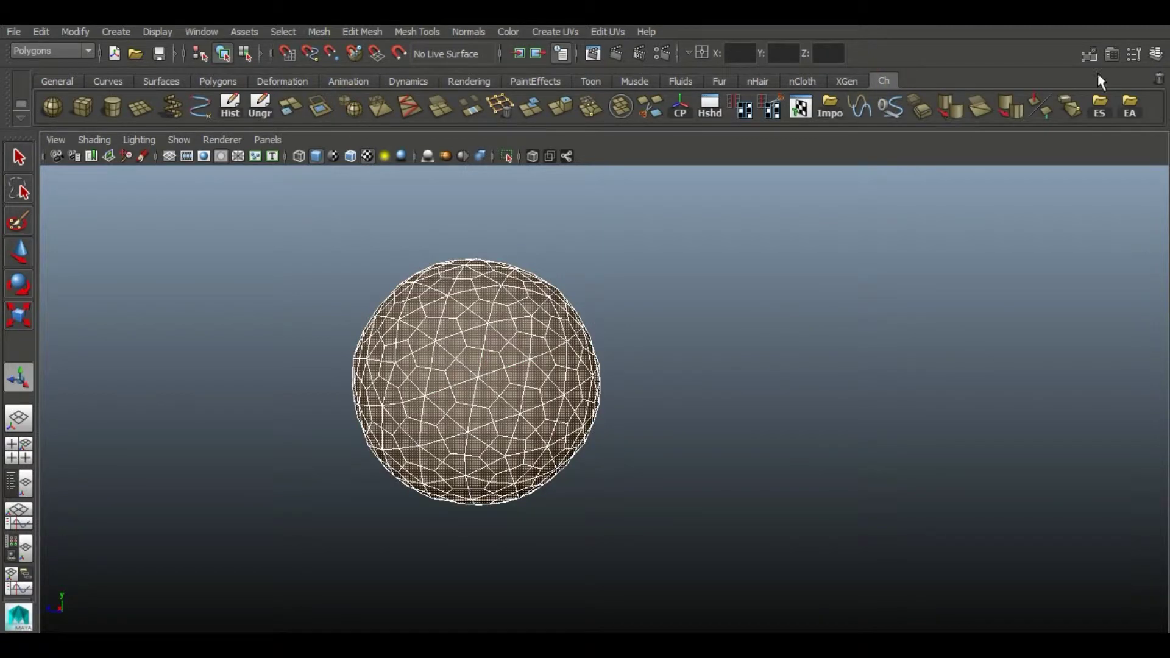
click(1113, 54)
click(1008, 190)
click(930, 190)
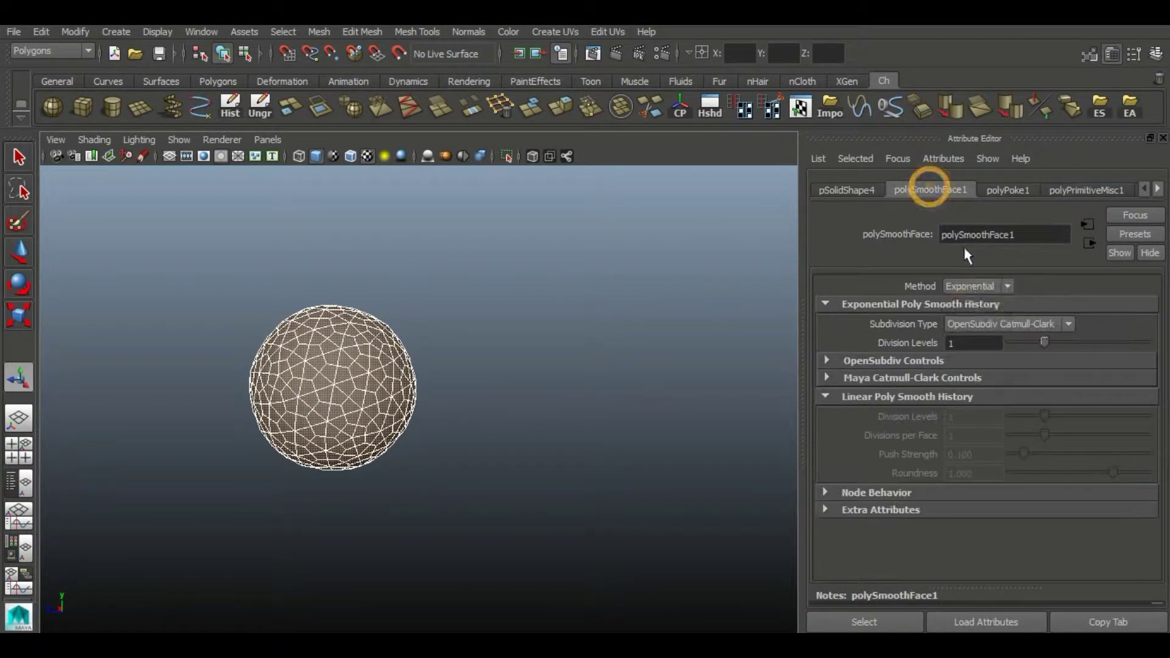
click(975, 285)
click(975, 306)
Close the attribute settings, delete the construction history and deselect the sphere.
click(1163, 138)
click(682, 343)
click(230, 110)
alt+drag(682, 332, 866, 315)
click(858, 371)
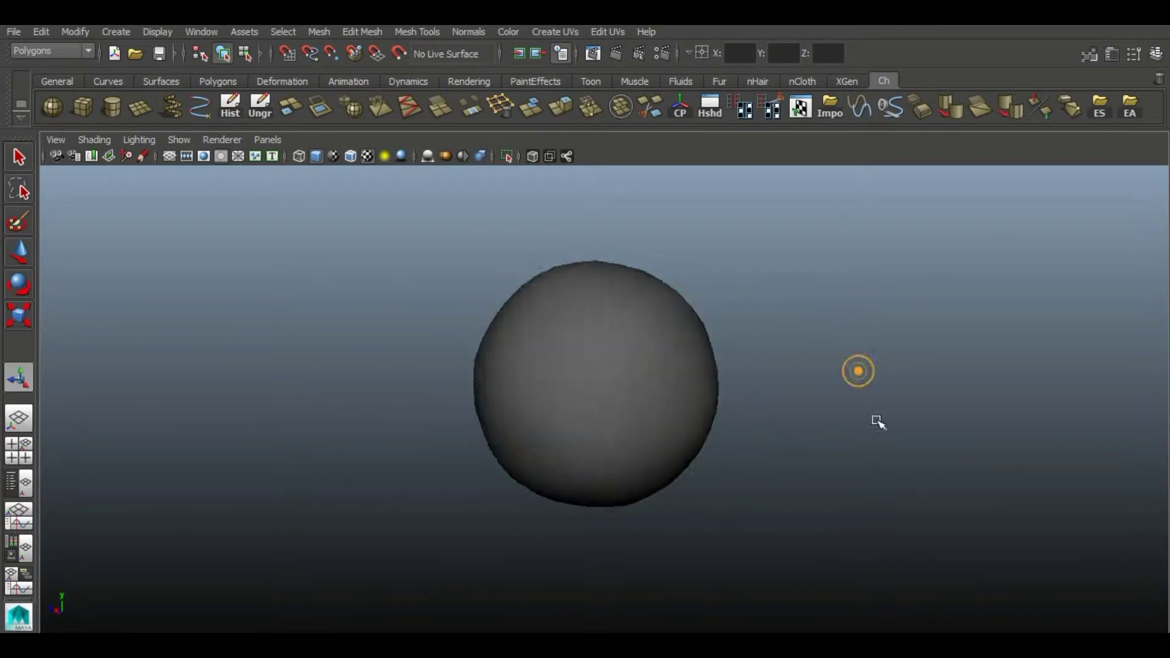
Select the sphere and assign a new Lambert material to it.
alt+middle_drag(654, 352, 535, 319)
click(538, 321)
click(23, 251)
alt+drag(623, 334, 701, 301)
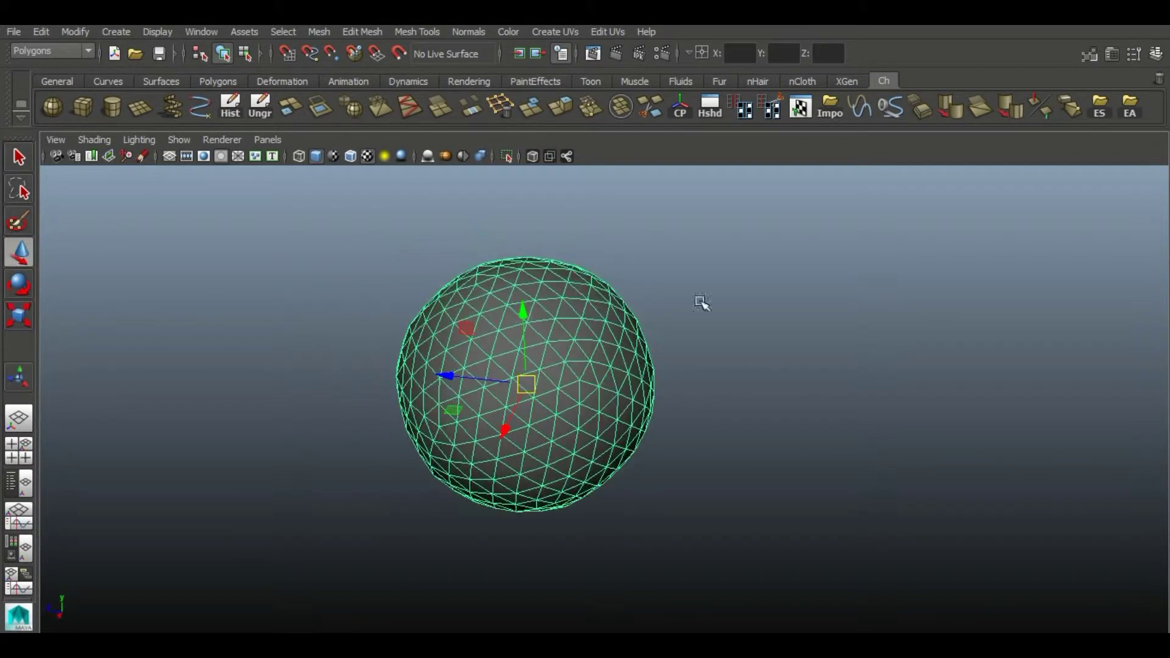
click(475, 83)
click(350, 107)
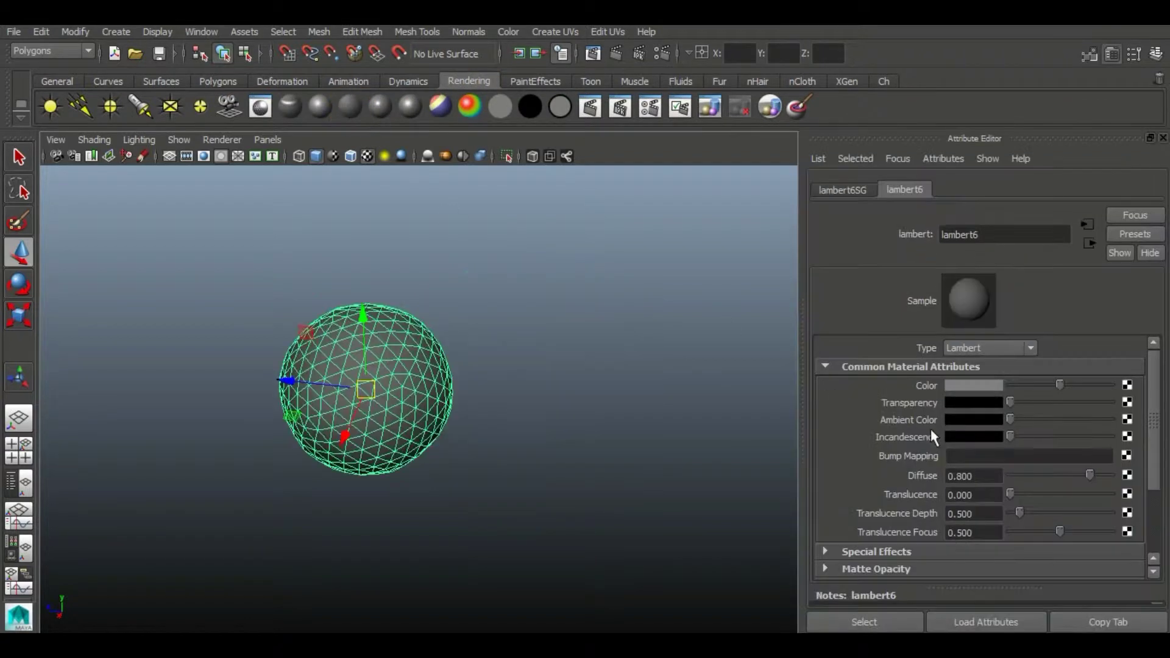
Change the Lambert material's color to a softer, less saturated blue and deselect the sphere.
click(960, 389)
click(974, 342)
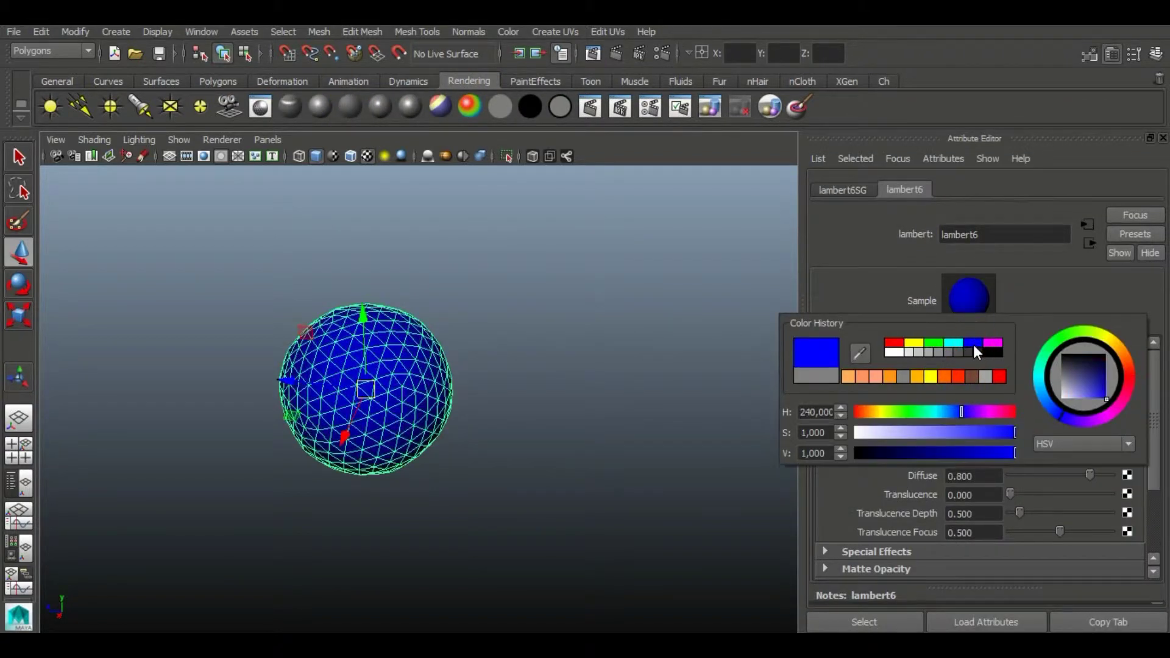
click(973, 433)
mouse_move(974, 436)
mouse_down()
mouse_move(957, 452)
mouse_move(984, 451)
mouse_move(945, 432)
mouse_move(974, 433)
mouse_move(958, 434)
mouse_up()
click(959, 412)
click(467, 449)
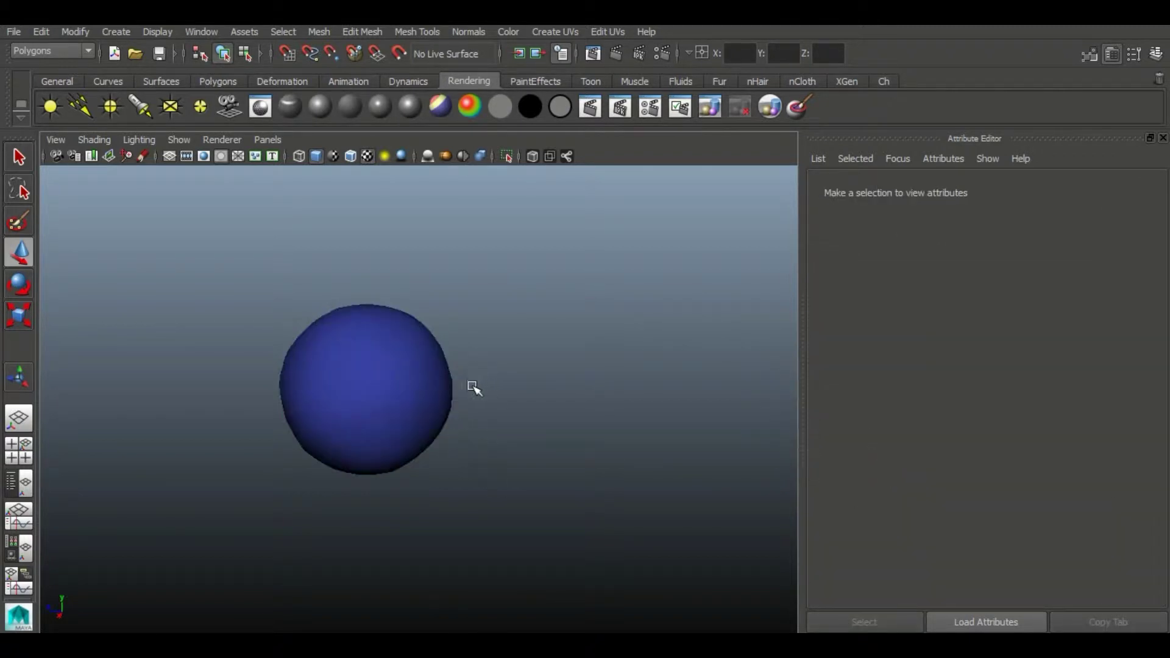
Adjust the sphere's lambert6 color to a hue of about 220.45 and a saturation of about 0.798.
click(315, 379)
click(962, 189)
click(975, 382)
click(967, 404)
drag(973, 425, 994, 426)
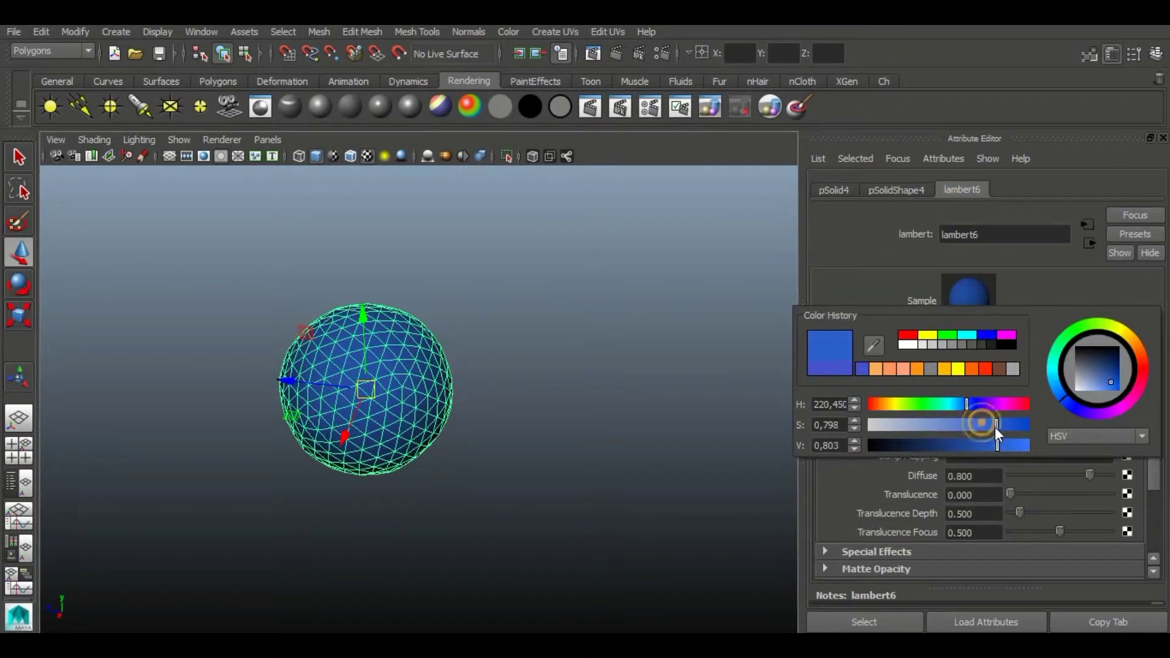
click(482, 561)
Switch the sphere to component selection so its individual faces can be picked.
scroll(482, 548, up, 1)
alt+drag(492, 511, 320, 460)
click(465, 455)
scroll(473, 475, up, 4)
alt+drag(578, 526, 538, 504)
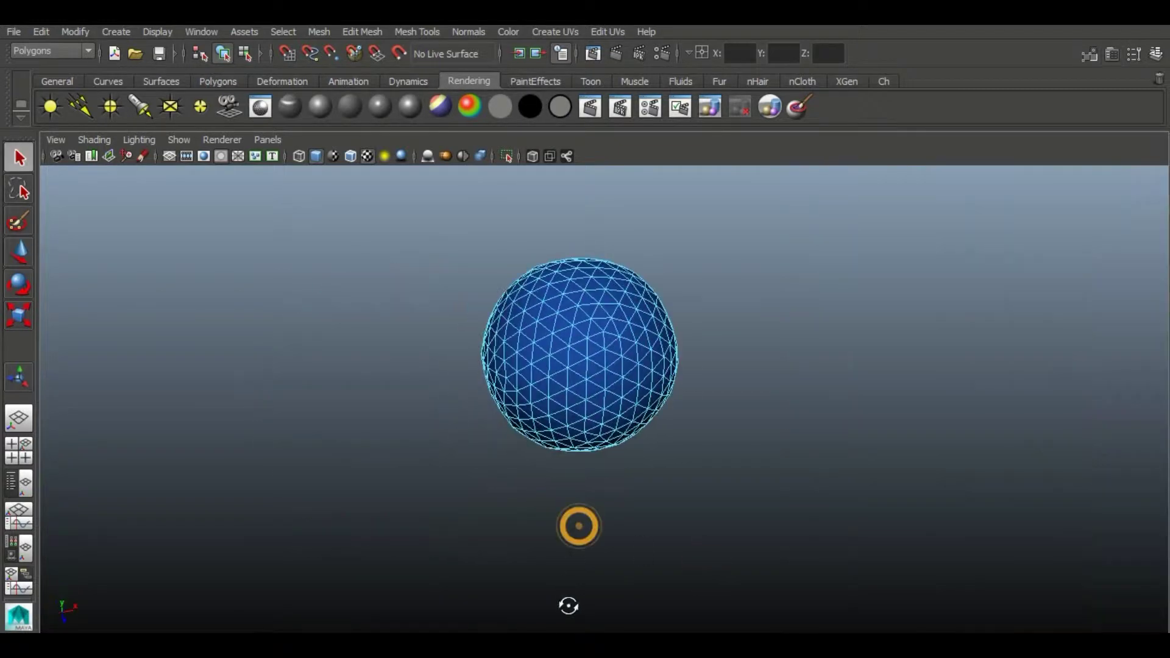
Maximize the front view and open the Modeling Toolkit.
key(space)
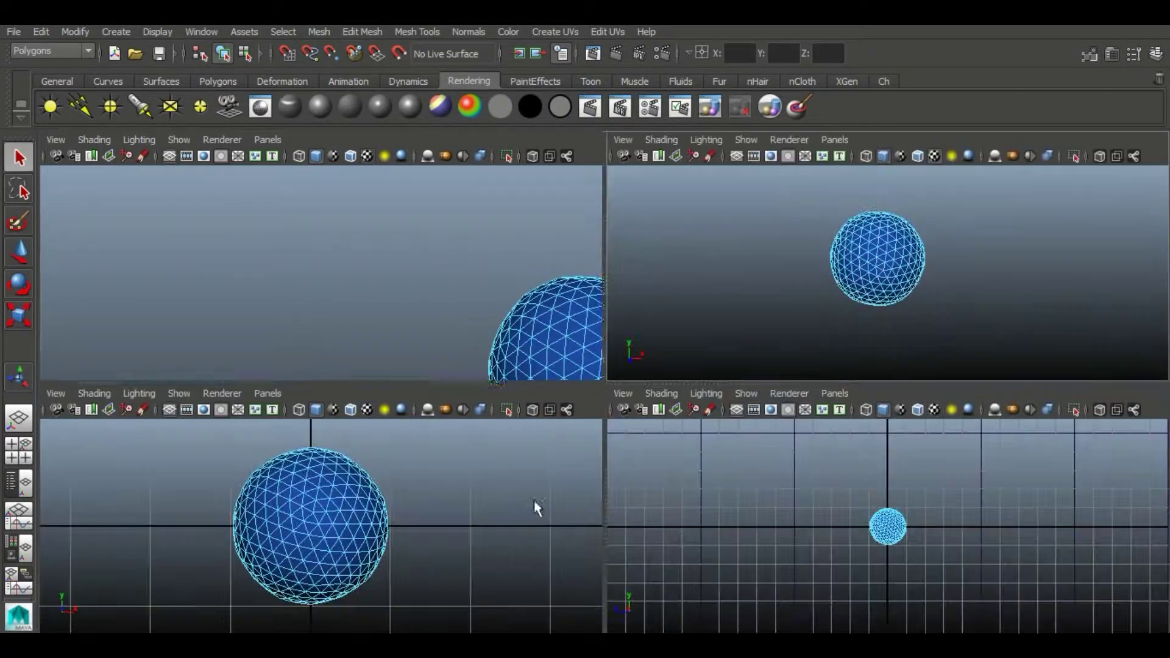
key(space)
scroll(364, 442, up, 2)
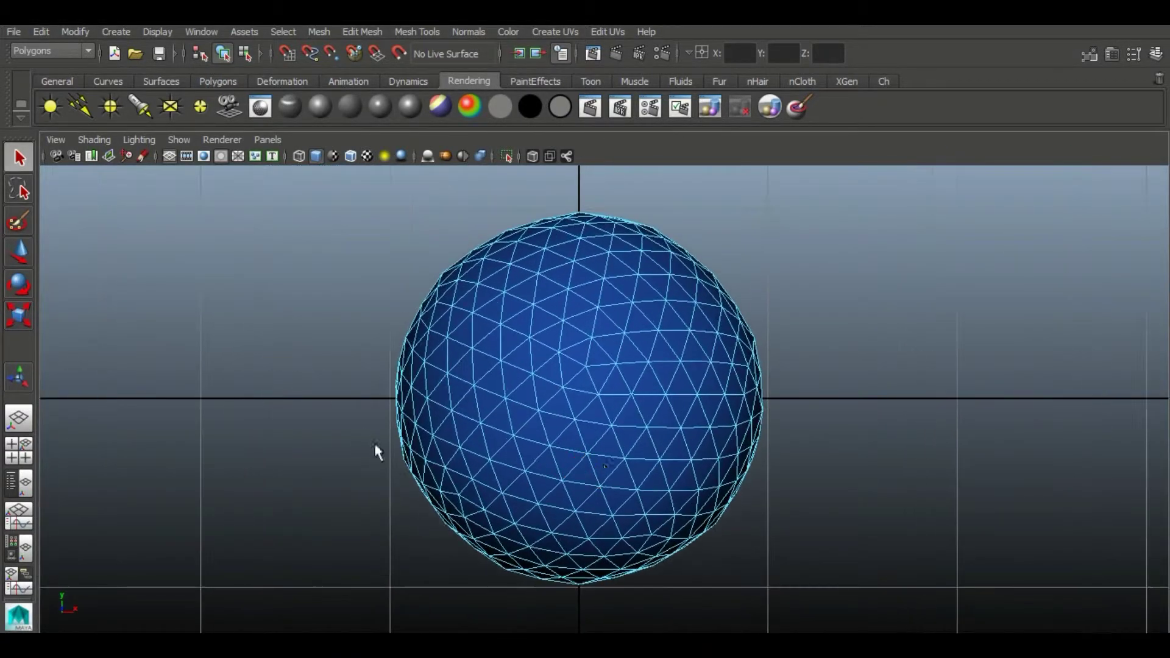
click(1156, 54)
click(1089, 54)
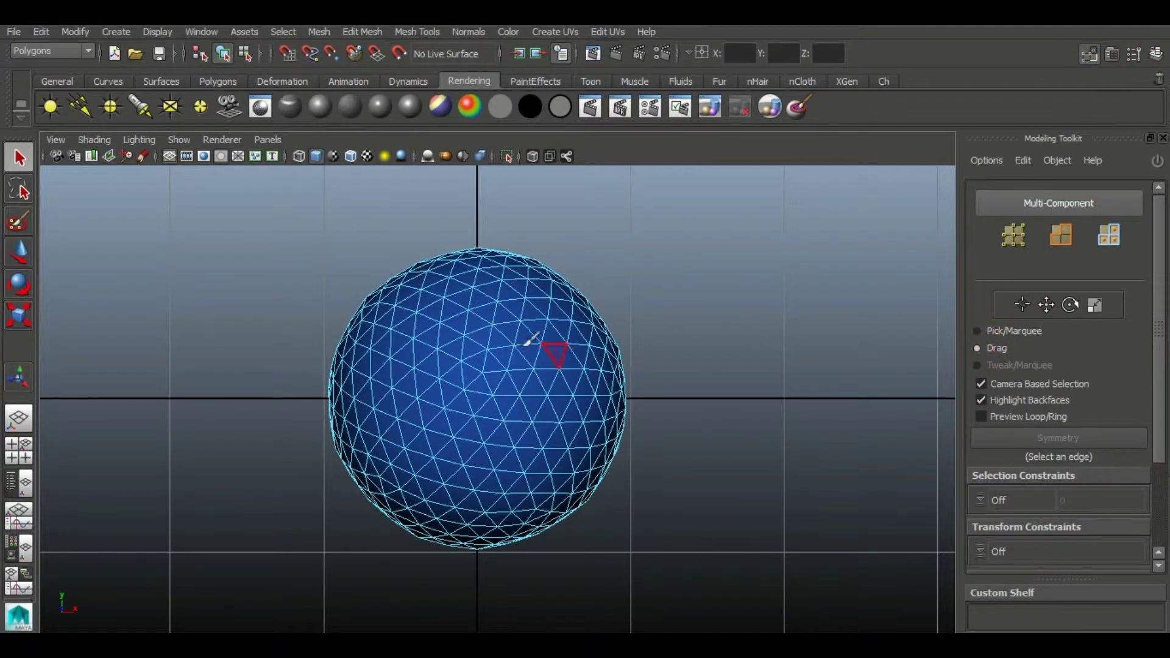
Paint-select a band of faces across the upper part of the sphere and undo the stray change.
mouse_move(393, 288)
mouse_down()
mouse_move(526, 308)
mouse_move(553, 289)
mouse_up()
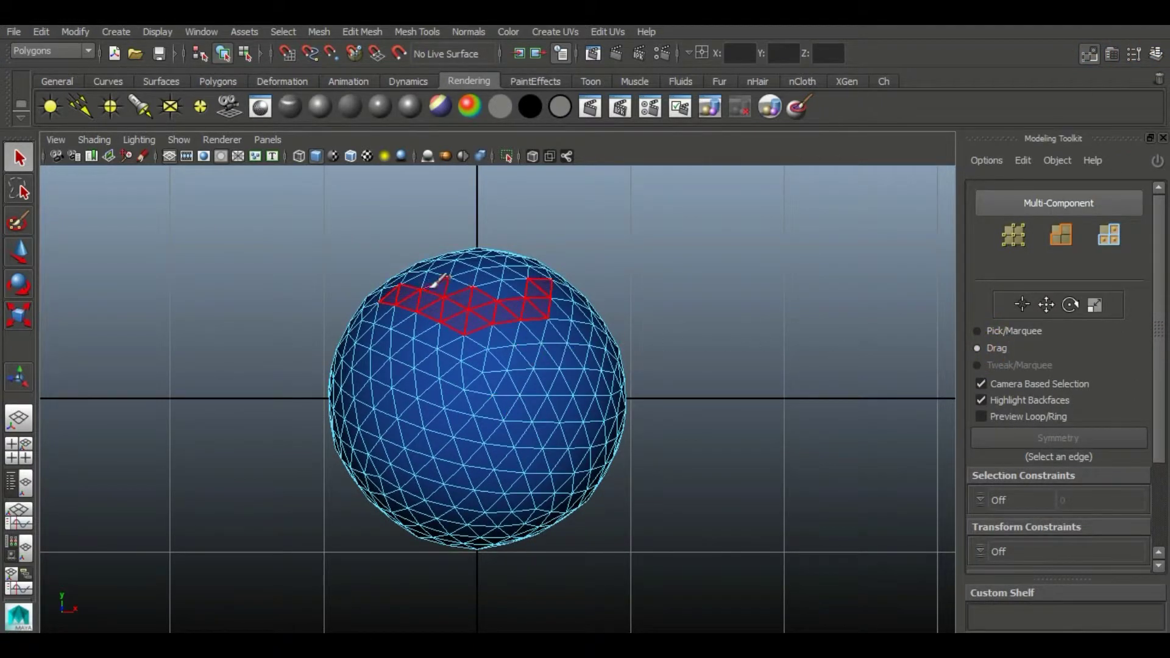
drag(403, 278, 541, 274)
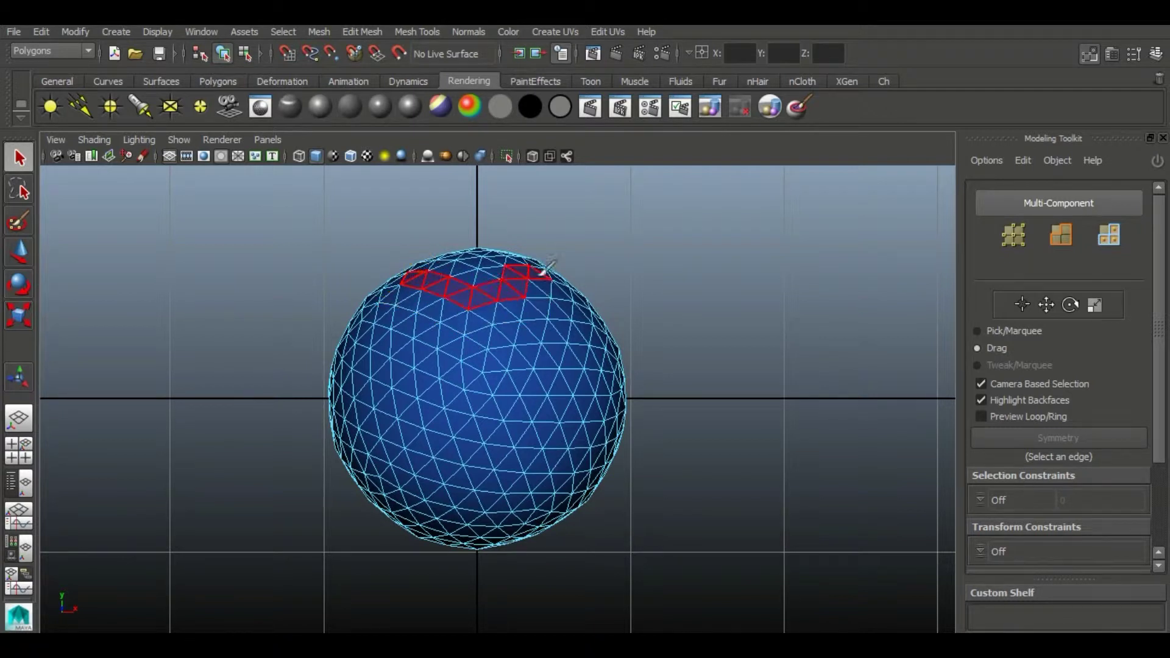
mouse_move(445, 274)
mouse_down()
mouse_move(448, 308)
mouse_move(397, 291)
mouse_move(448, 314)
mouse_move(407, 318)
mouse_move(421, 313)
mouse_up()
key(ctrl+z)
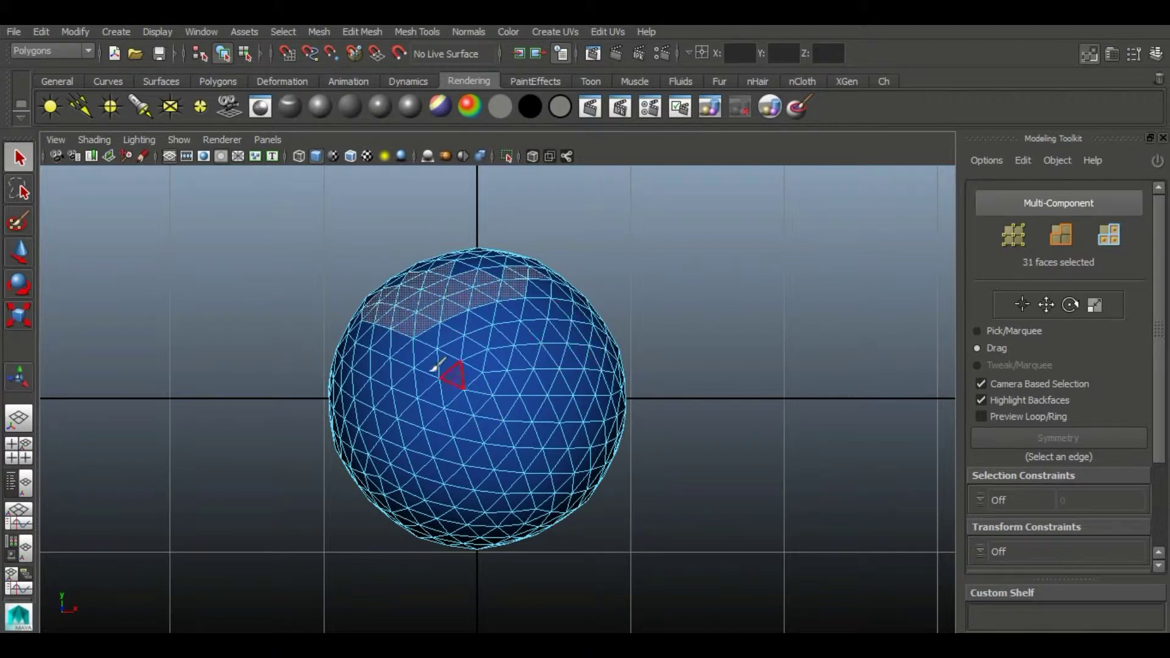
Extend the face selection down the left side of the sphere and deselect the extra faces on its inner and lower edge.
drag(355, 352, 424, 373)
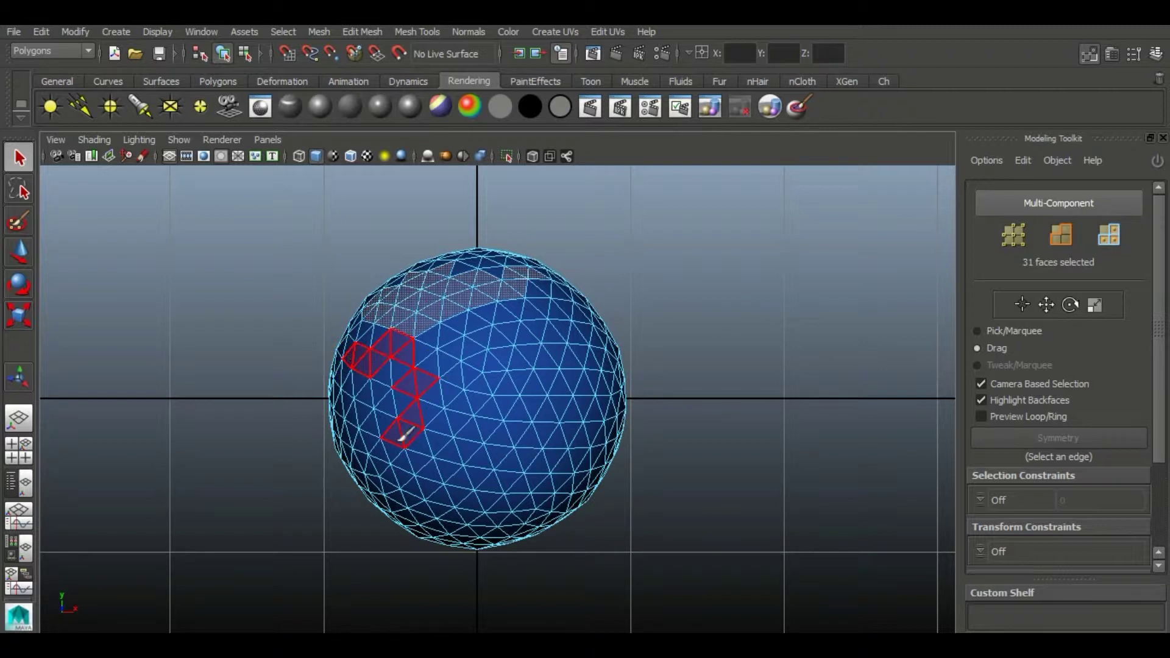
mouse_move(372, 442)
mouse_down()
mouse_move(389, 365)
mouse_move(355, 367)
mouse_up()
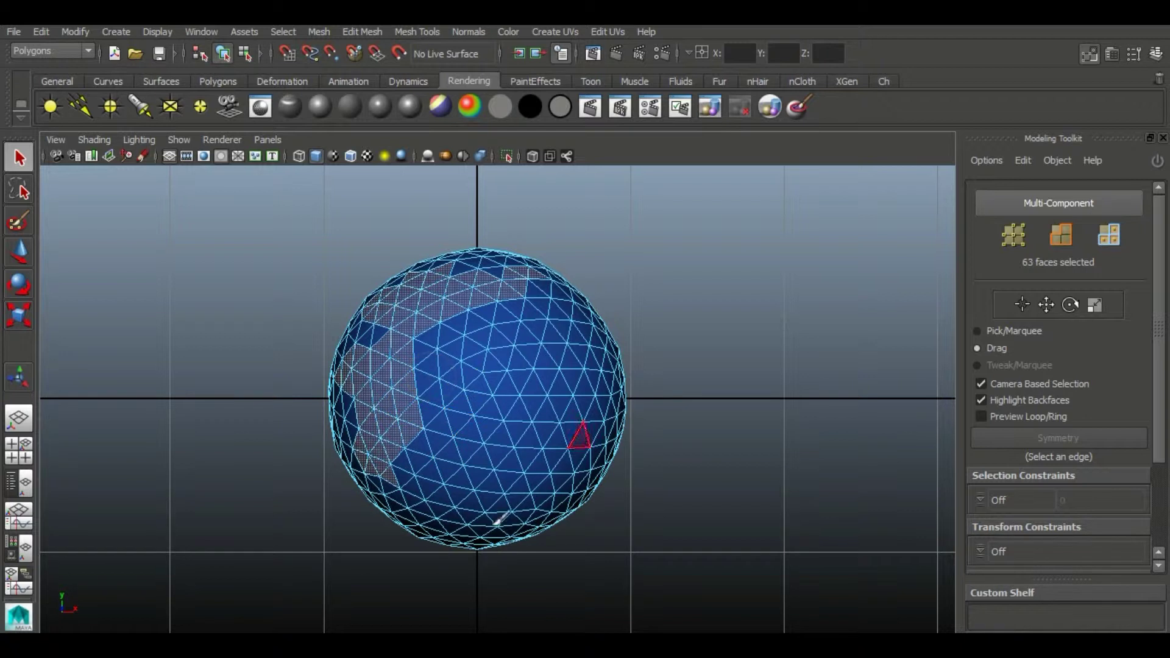
ctrl+click(390, 477)
ctrl+drag(411, 433, 415, 411)
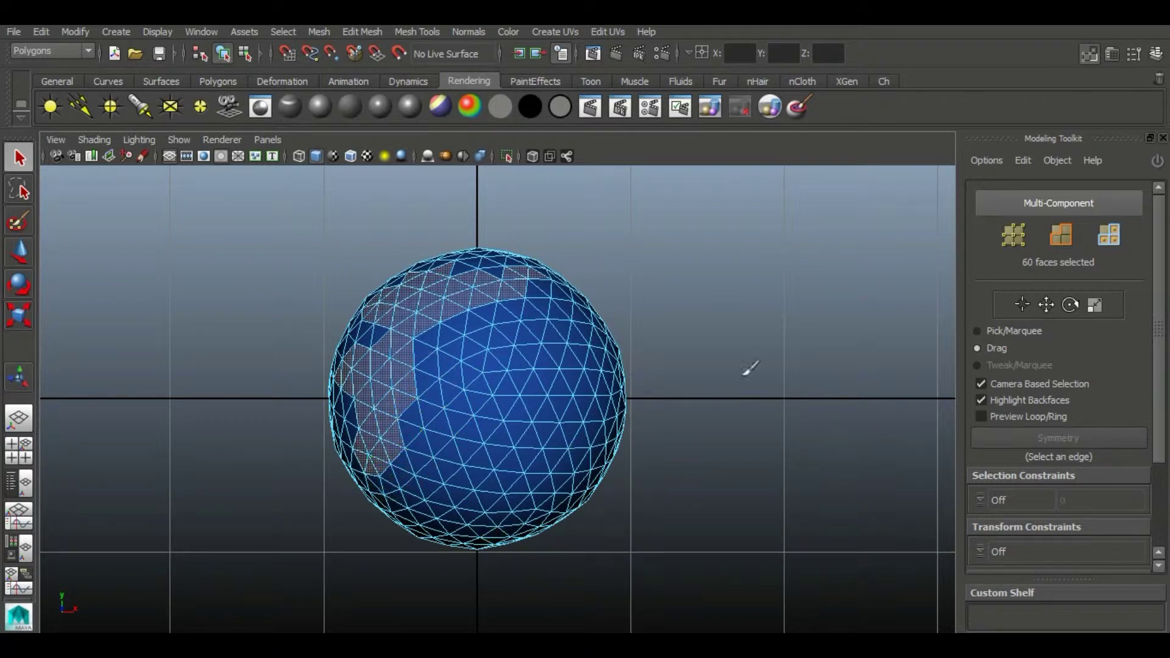
Add the faces in the sphere's center and upper right to the selection, forming a downward-pointing patch.
drag(428, 348, 523, 396)
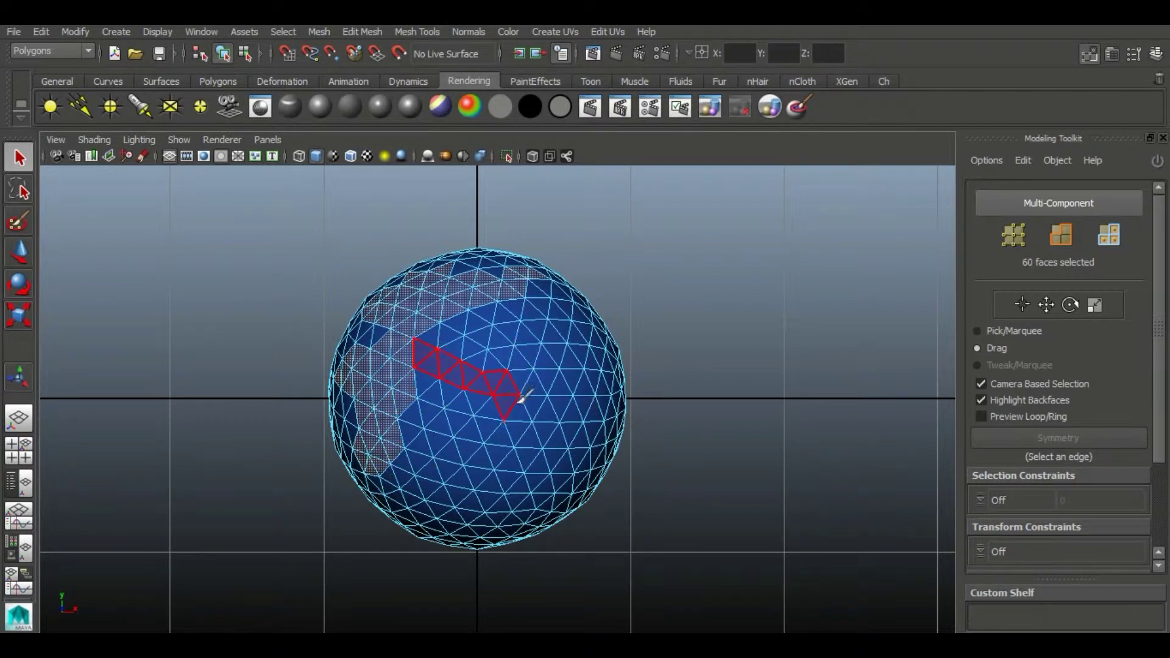
mouse_move(599, 316)
mouse_down()
mouse_move(530, 293)
mouse_move(464, 335)
mouse_move(506, 302)
mouse_move(493, 353)
mouse_up()
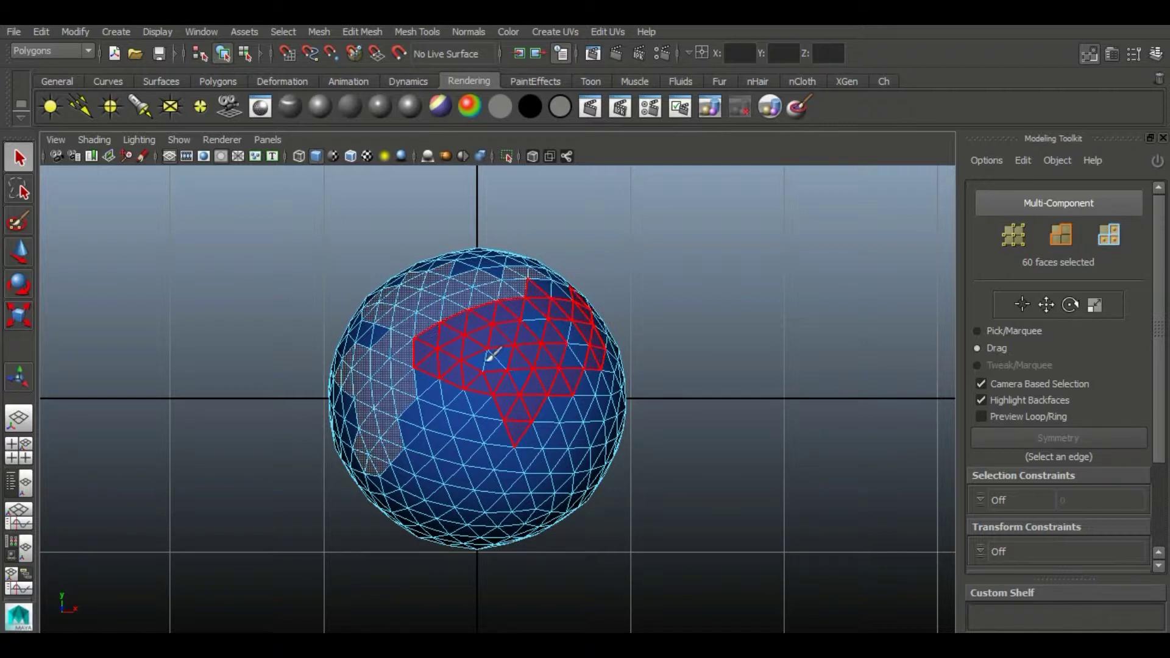
drag(564, 283, 568, 287)
shift+click(524, 373)
Add a single lower-left face and patches of faces along the right side of the sphere to the selection.
shift+click(427, 468)
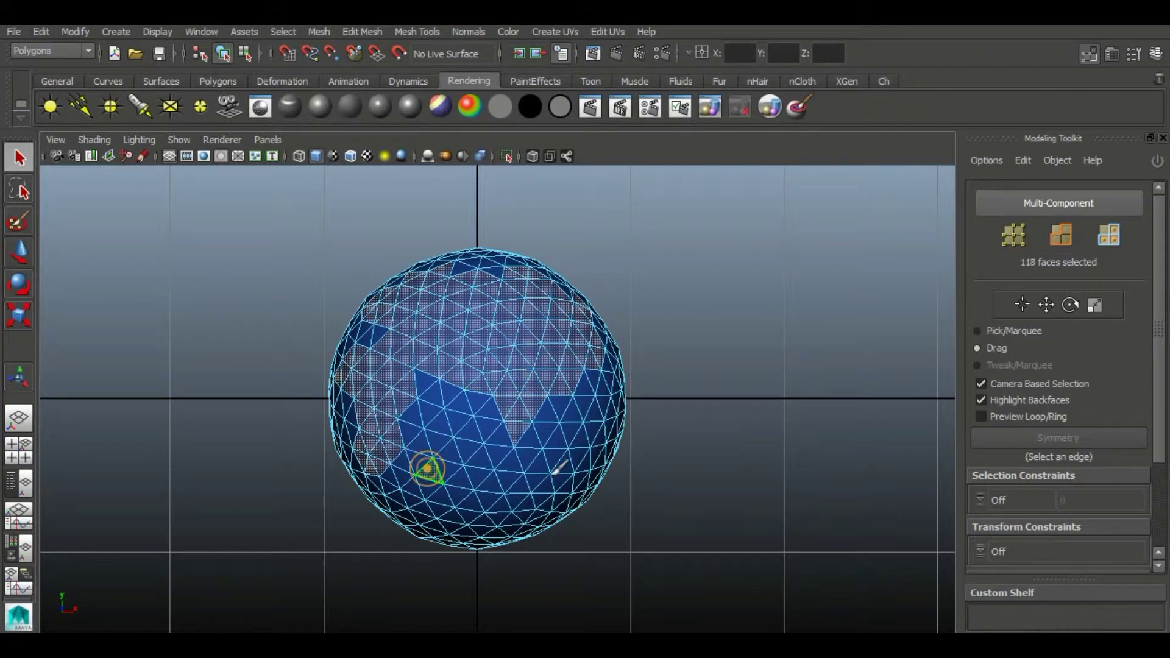
click(599, 382)
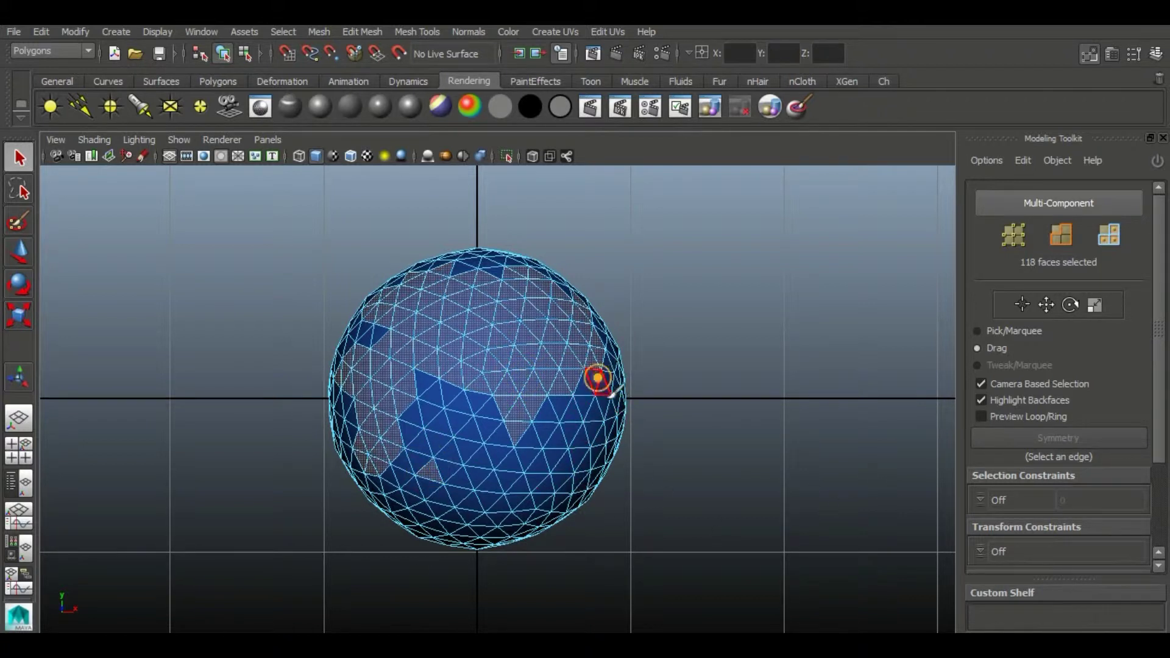
shift+drag(565, 487, 600, 458)
shift+click(577, 478)
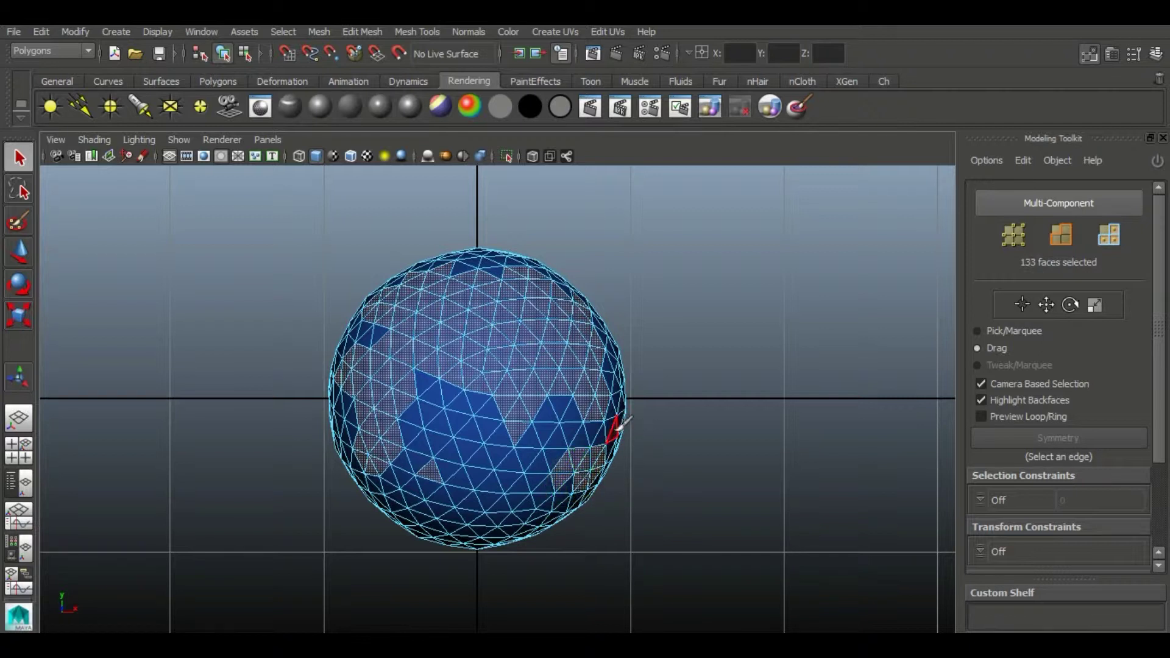
In the perspective view, deselect several faces above the central gap of the selected patch.
key(space)
key(space)
alt+drag(608, 533, 595, 488)
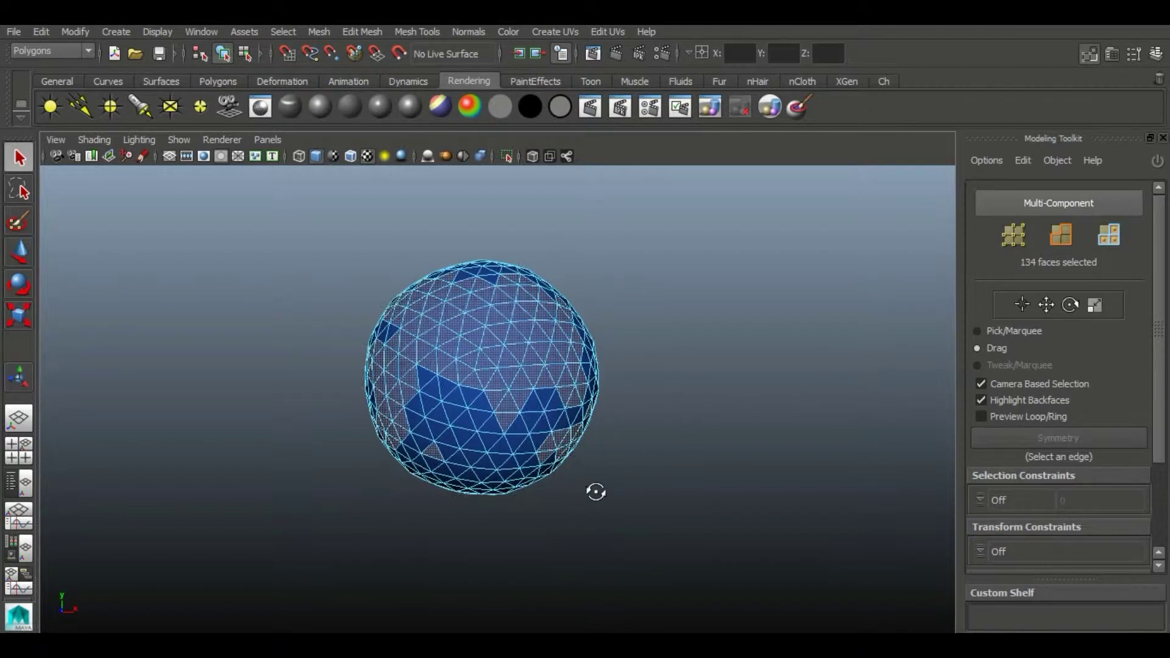
key(space)
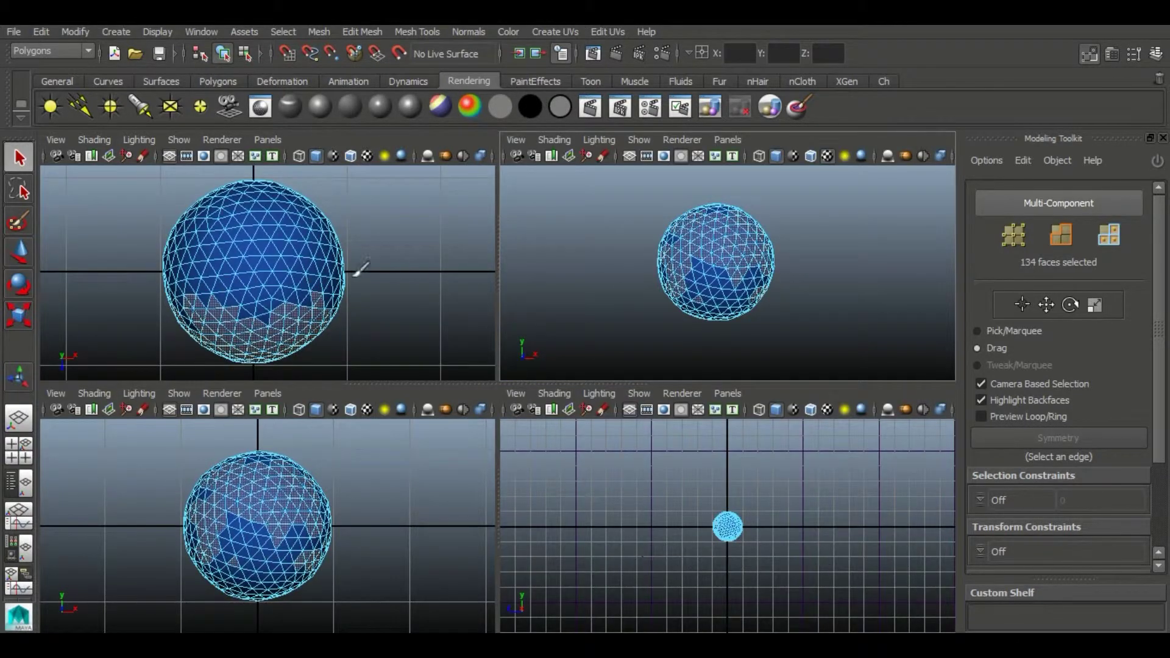
key(space)
alt+drag(676, 315, 12, 356)
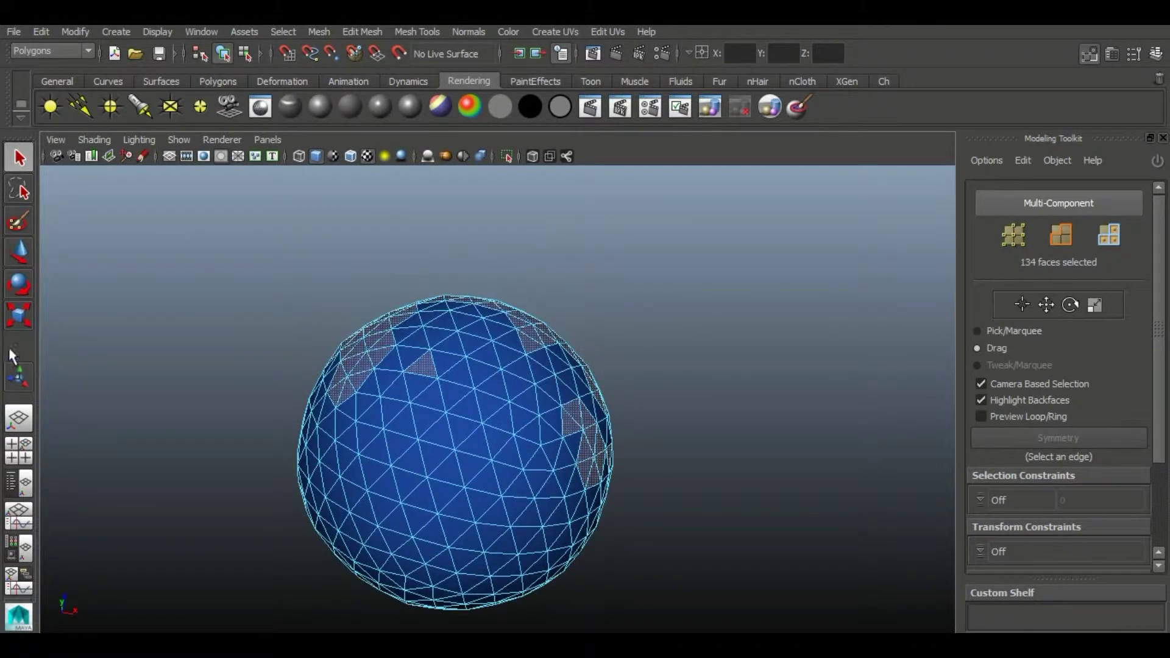
mouse_move(628, 365)
alt+mouse_down()
mouse_move(598, 282)
mouse_move(601, 374)
mouse_move(474, 390)
mouse_move(418, 379)
mouse_move(427, 463)
mouse_move(459, 431)
mouse_move(431, 347)
mouse_move(384, 426)
mouse_move(500, 466)
alt+mouse_up()
alt+drag(698, 266, 470, 419)
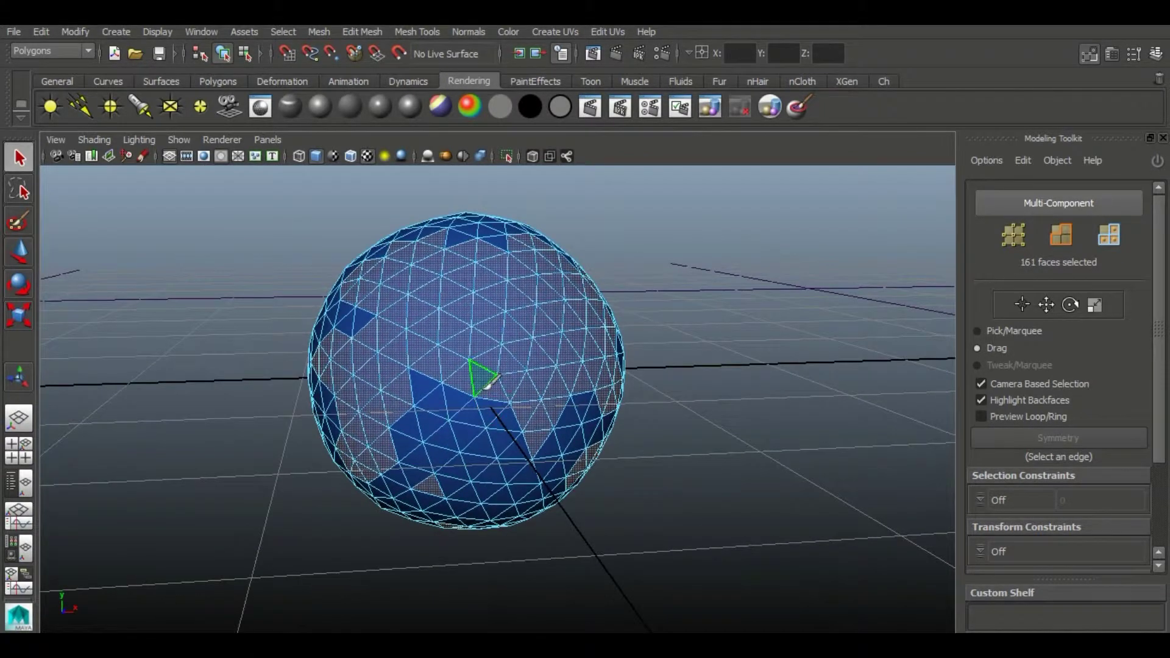
ctrl+drag(473, 360, 466, 323)
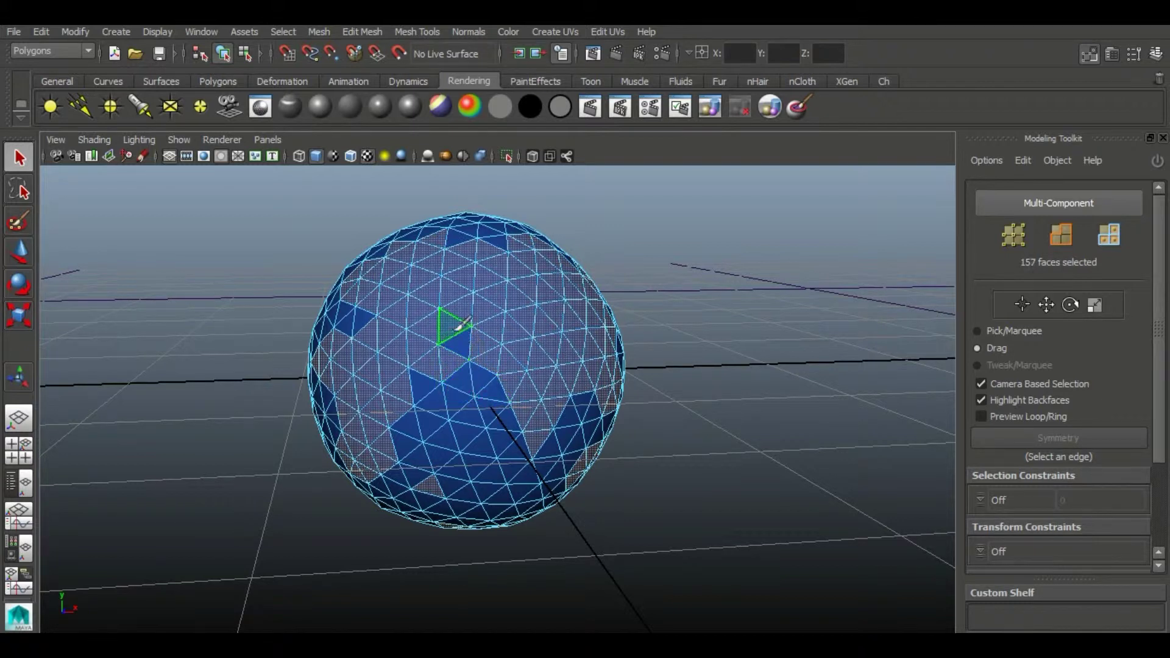
ctrl+click(436, 328)
Refine the outlines of the selected patches around the sphere by adding and removing individual faces.
alt+drag(702, 414, 612, 448)
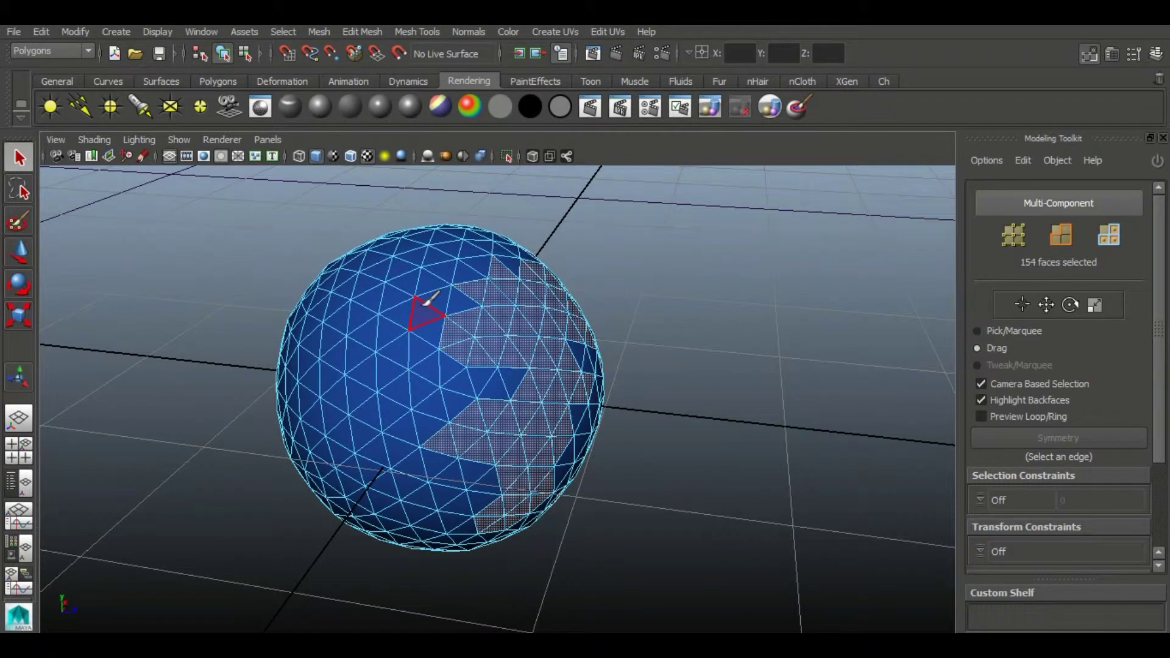
alt+drag(844, 342, 449, 248)
shift+click(449, 248)
mouse_move(734, 416)
alt+mouse_down()
mouse_move(738, 466)
mouse_move(721, 510)
mouse_move(657, 382)
mouse_move(736, 417)
alt+mouse_up()
shift+click(447, 307)
shift+click(457, 275)
shift+click(501, 508)
alt+drag(501, 507, 537, 439)
shift+click(446, 329)
shift+click(450, 327)
alt+drag(449, 327, 448, 449)
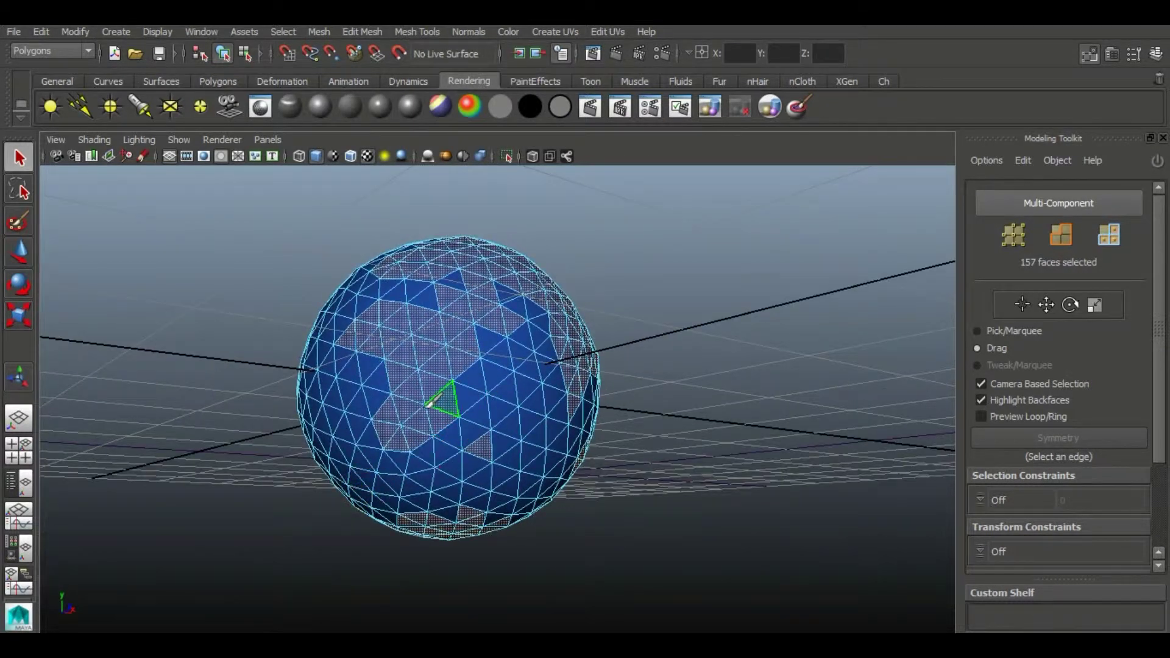
alt+drag(429, 405, 358, 358)
shift+click(361, 347)
alt+drag(668, 425, 471, 437)
alt+drag(465, 482, 614, 522)
Maximize an orthographic view of the sphere's far side and turn on face component selection.
key(space)
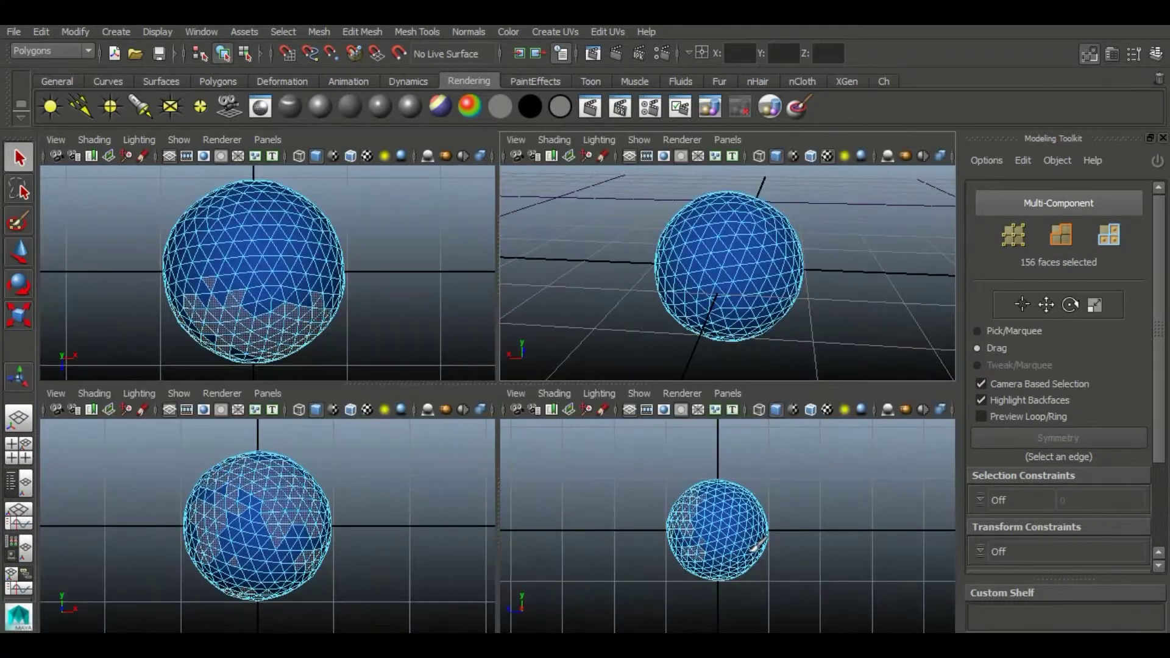
key(space)
drag(414, 492, 341, 494)
key(space)
alt+right_drag(368, 382, 692, 514)
alt+right_drag(427, 284, 582, 399)
drag(450, 307, 476, 321)
click(249, 56)
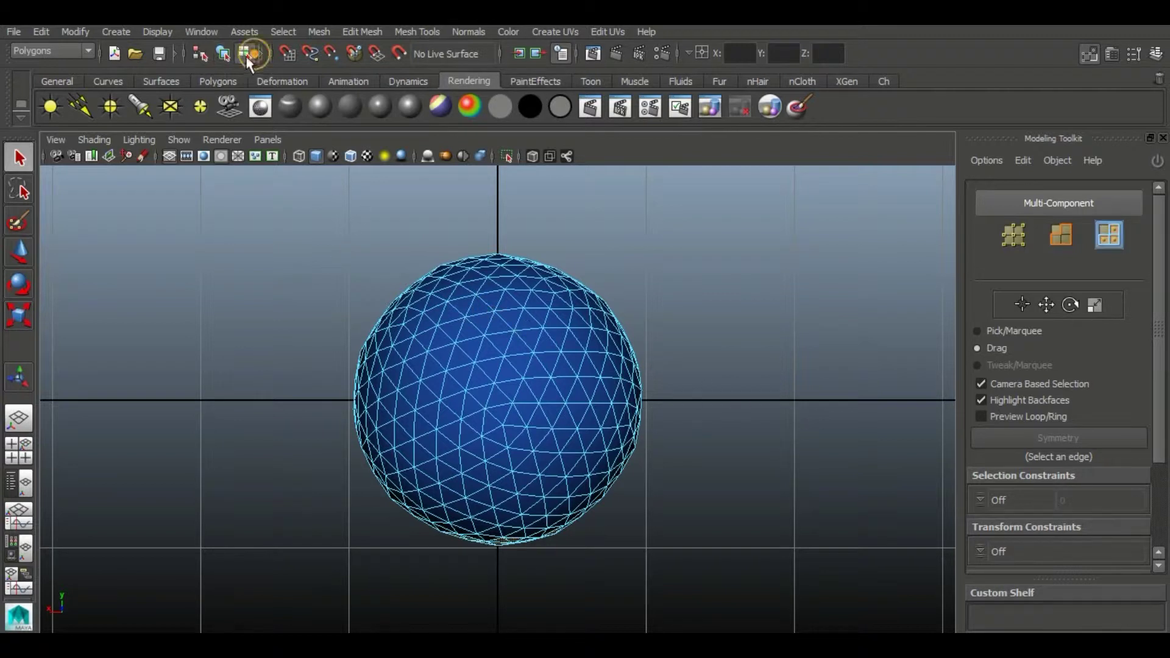
In the perspective view, add faces along the edge of the selected patch near the unselected part of the sphere to the selection.
key(space)
drag(752, 243, 752, 204)
alt+drag(707, 323, 710, 395)
key(space)
key(space)
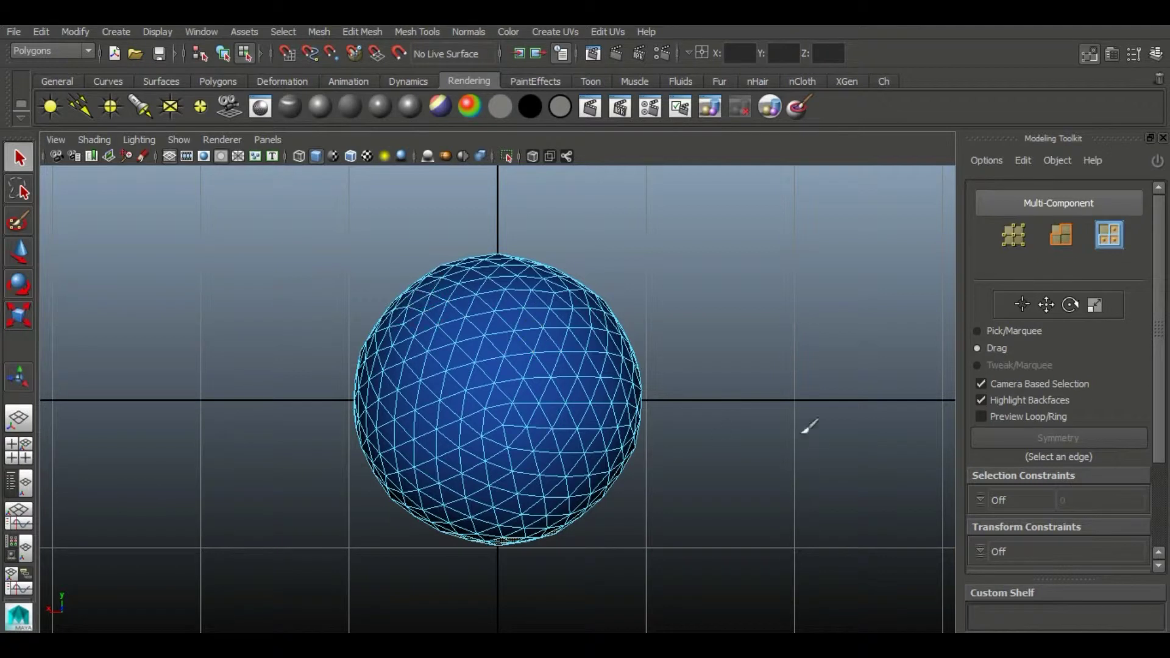
key(space)
key(space)
alt+drag(301, 465, 536, 384)
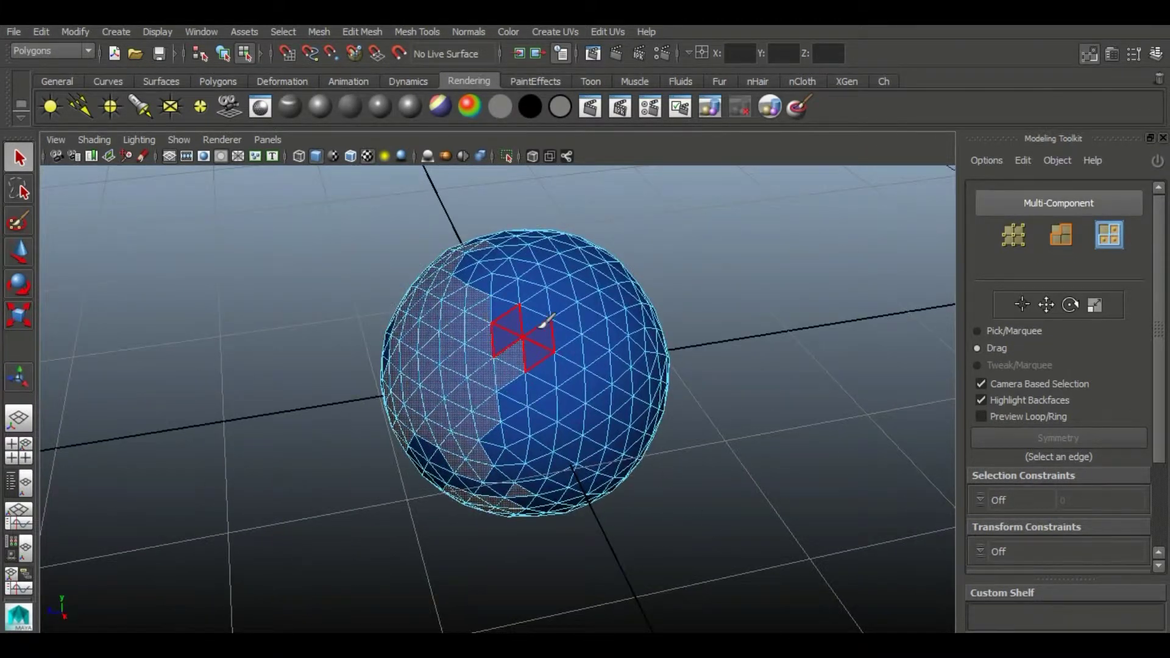
shift+drag(558, 321, 575, 327)
alt+drag(753, 546, 853, 543)
shift+click(596, 271)
mouse_move(642, 517)
alt+mouse_down()
mouse_move(720, 510)
mouse_move(580, 486)
mouse_move(461, 442)
alt+mouse_up()
In the maximized orthographic view, add a continent-like patch of faces running from the sphere's upper left to its centre to the selection.
key(space)
key(space)
shift+click(487, 291)
shift+click(499, 305)
key(space)
key(space)
scroll(301, 417, up, 3)
shift+click(434, 268)
shift+click(430, 255)
mouse_move(429, 284)
shift+mouse_down()
mouse_move(469, 388)
mouse_move(532, 275)
mouse_move(426, 340)
shift+mouse_up()
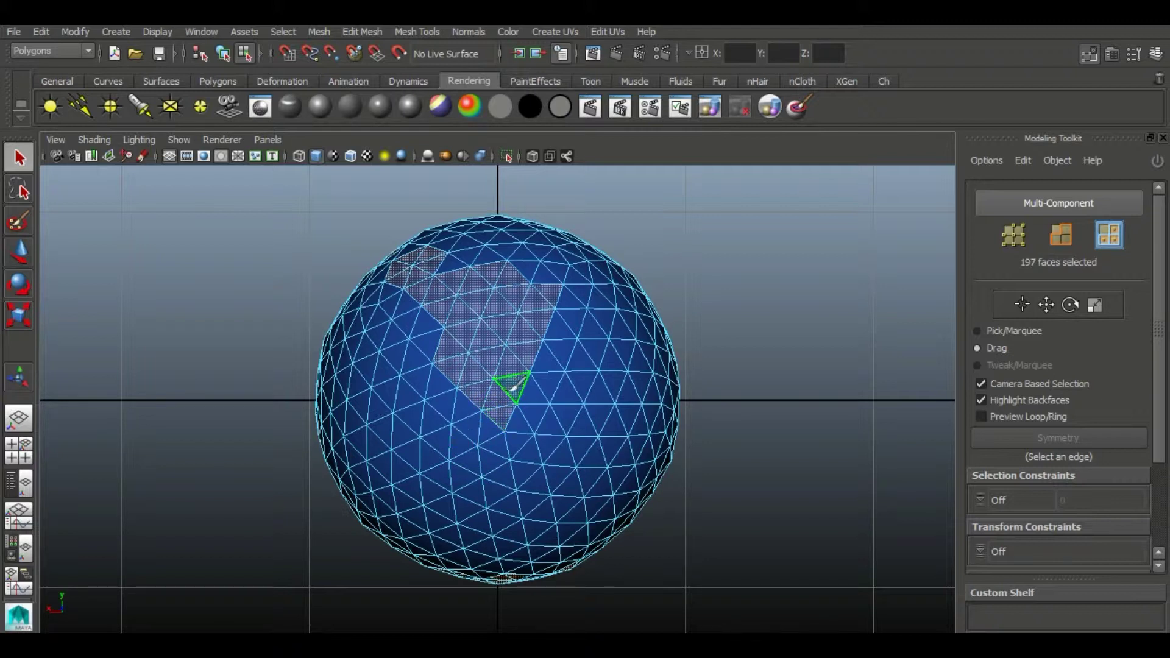
Refine the outline of the upper patch by removing faces near the centre and adding faces along its top and left edges.
ctrl+click(504, 374)
ctrl+click(528, 359)
shift+drag(529, 276, 546, 274)
shift+click(449, 262)
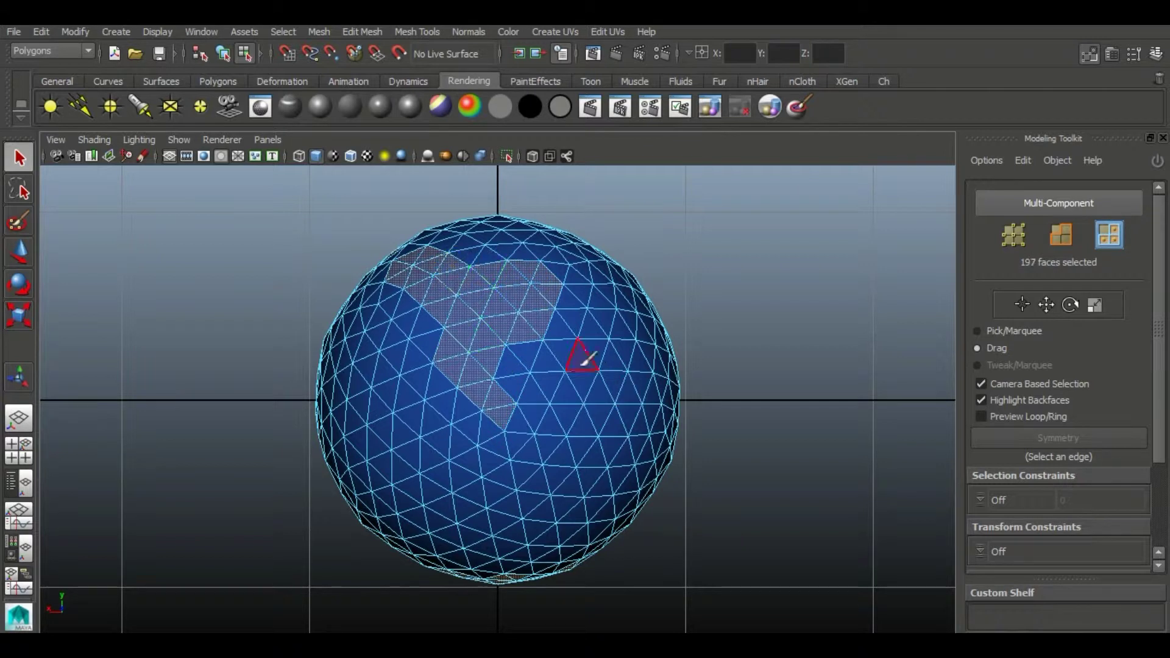
shift+drag(516, 237, 492, 258)
shift+click(522, 255)
shift+click(468, 256)
shift+click(433, 308)
ctrl+click(402, 309)
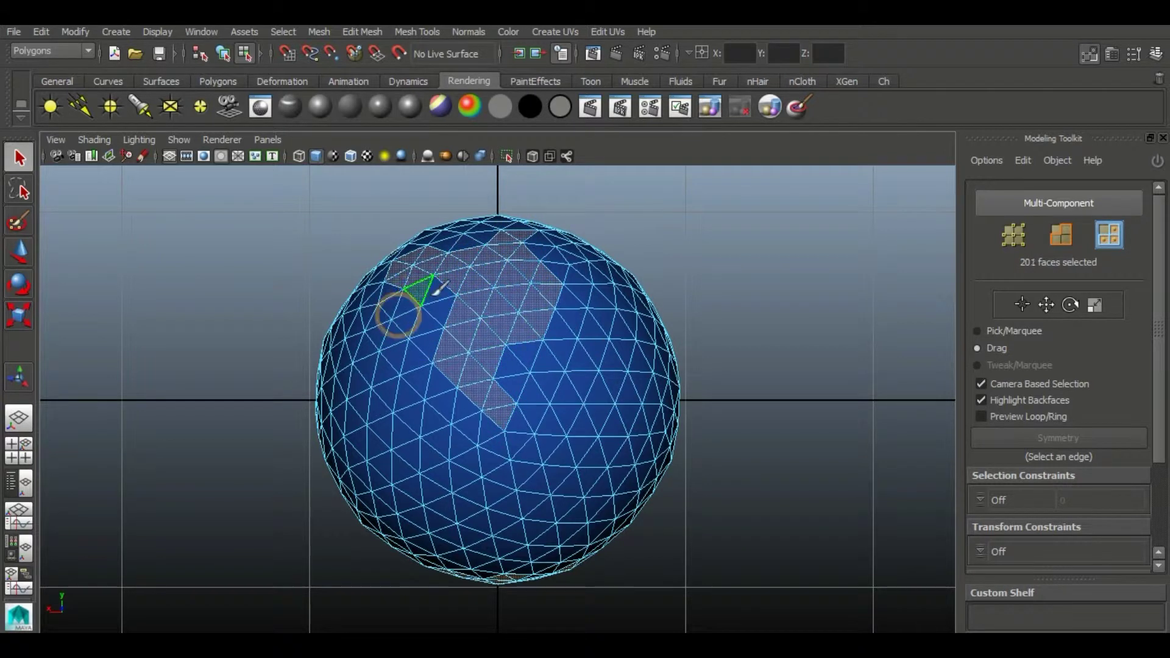
shift+click(496, 332)
shift+click(524, 354)
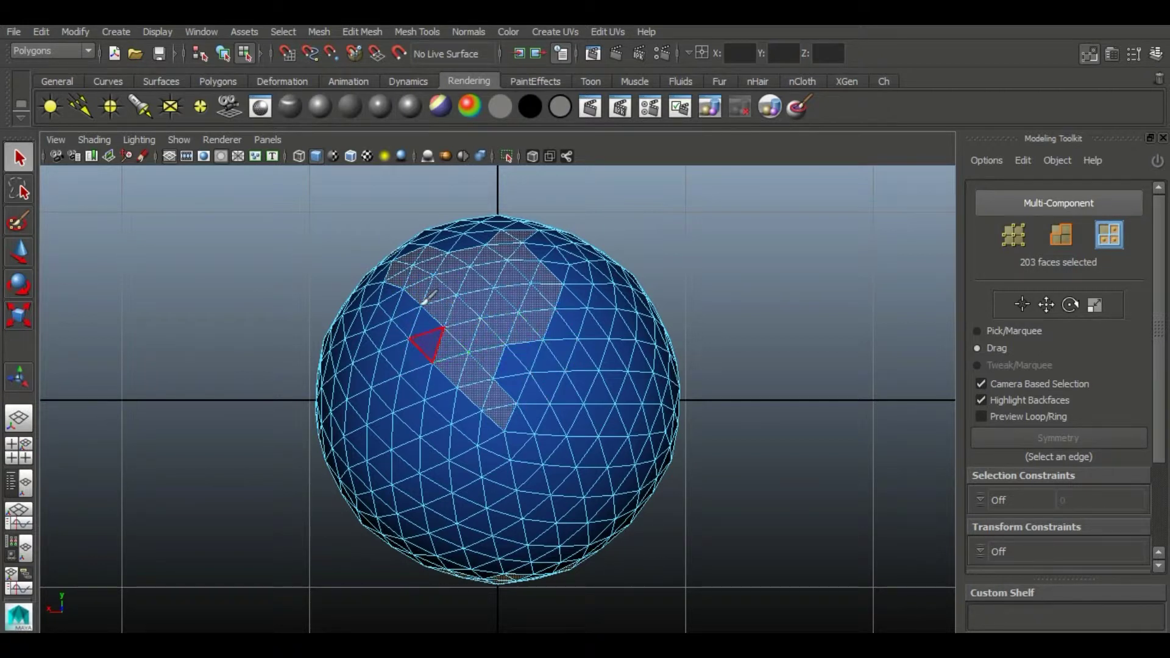
Deselect a notch of faces in the upper middle of the patch and add a face beside it near the sphere's top.
ctrl+click(519, 259)
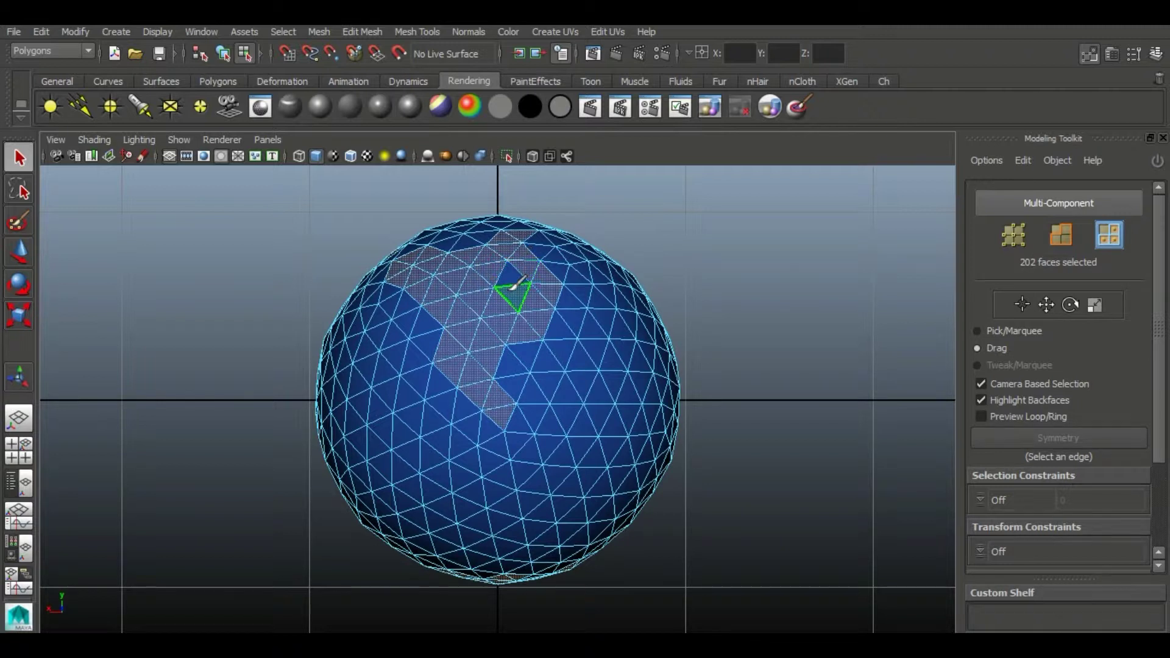
ctrl+click(516, 256)
ctrl+click(516, 270)
ctrl+click(492, 271)
ctrl+click(523, 267)
shift+click(470, 241)
Select a second patch of faces below the first, reaching the sphere's bottom, and trim its upper-right corner and left bulge.
mouse_move(531, 448)
shift+mouse_down()
mouse_move(527, 431)
mouse_move(603, 465)
mouse_move(516, 557)
shift+mouse_up()
mouse_move(534, 470)
mouse_down()
mouse_move(522, 500)
mouse_move(503, 438)
mouse_up()
drag(544, 478, 548, 481)
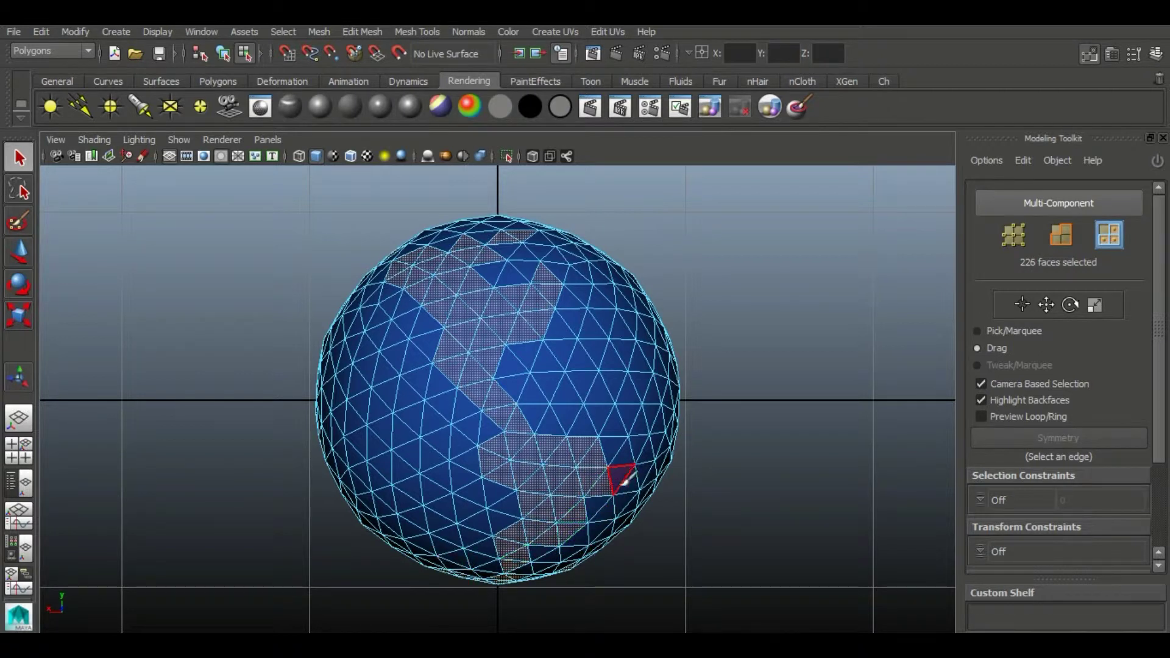
click(599, 509)
click(609, 509)
mouse_move(623, 506)
mouse_down()
mouse_move(618, 487)
mouse_move(652, 507)
mouse_up()
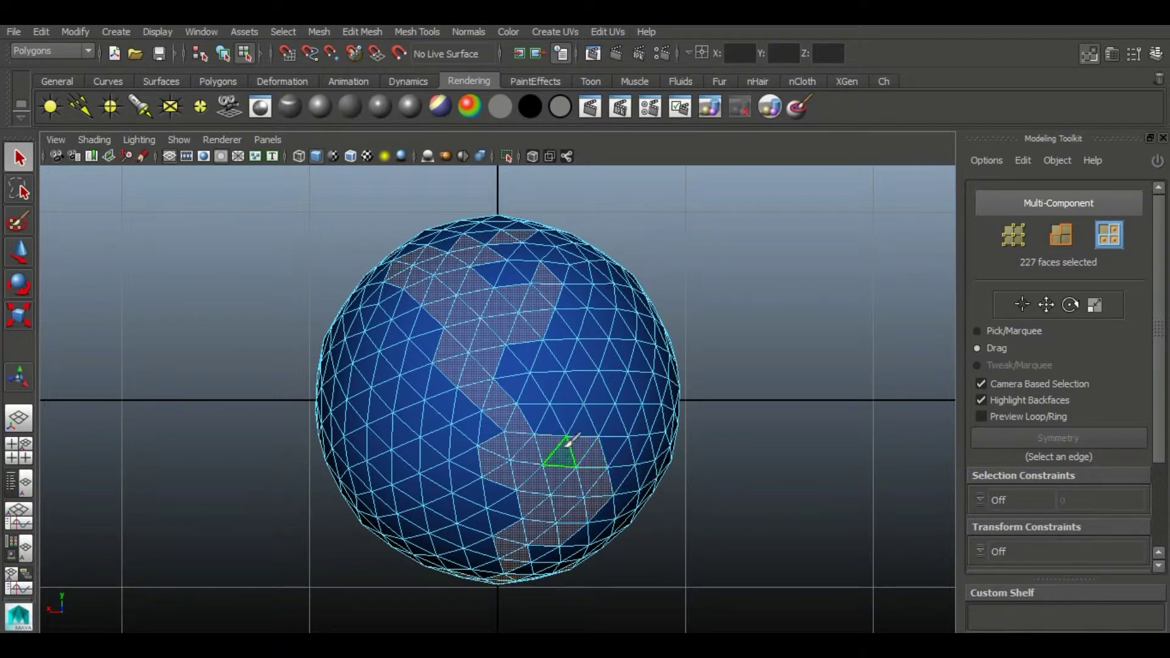
mouse_move(600, 459)
ctrl+mouse_down()
mouse_move(572, 478)
mouse_move(562, 457)
ctrl+mouse_up()
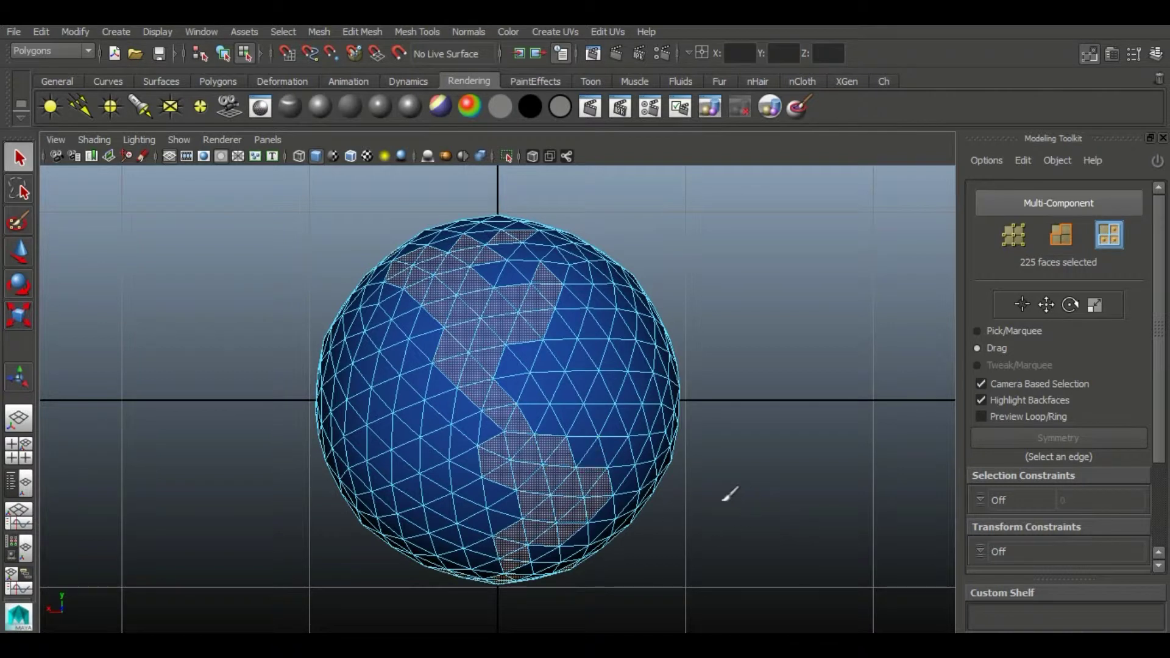
mouse_move(503, 450)
ctrl+mouse_down()
mouse_move(594, 450)
mouse_move(556, 426)
mouse_move(606, 457)
mouse_move(582, 455)
ctrl+mouse_up()
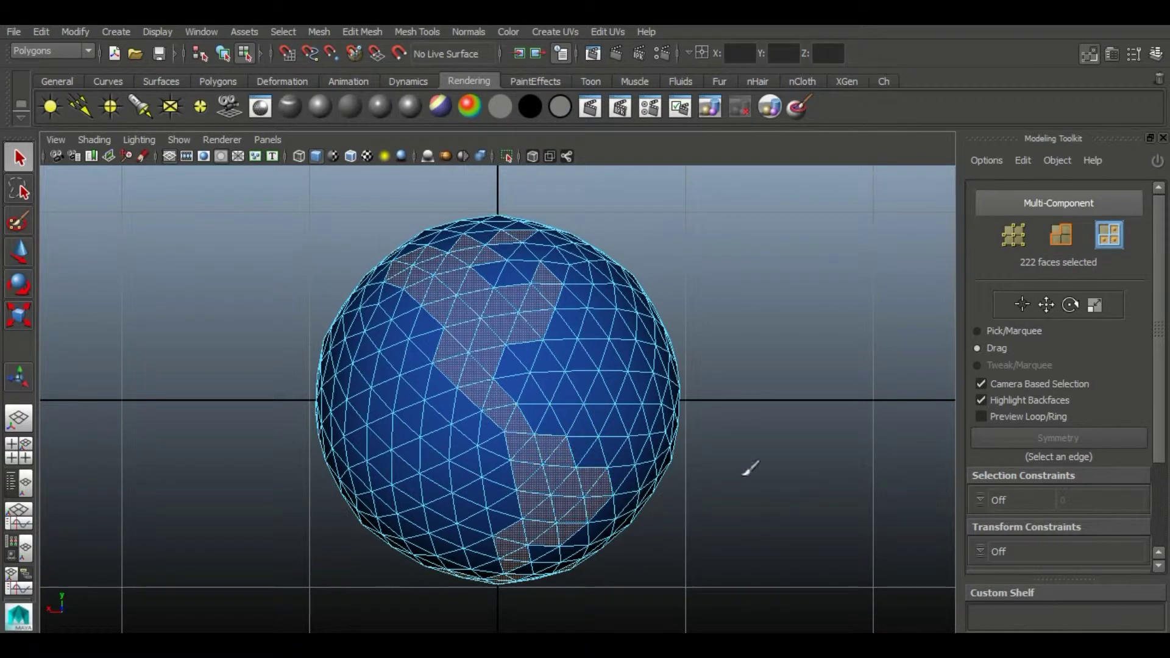
Check the selected patches around the sphere in the perspective view and adjust the face selection with additional small patches.
key(space)
alt+drag(724, 471, 515, 420)
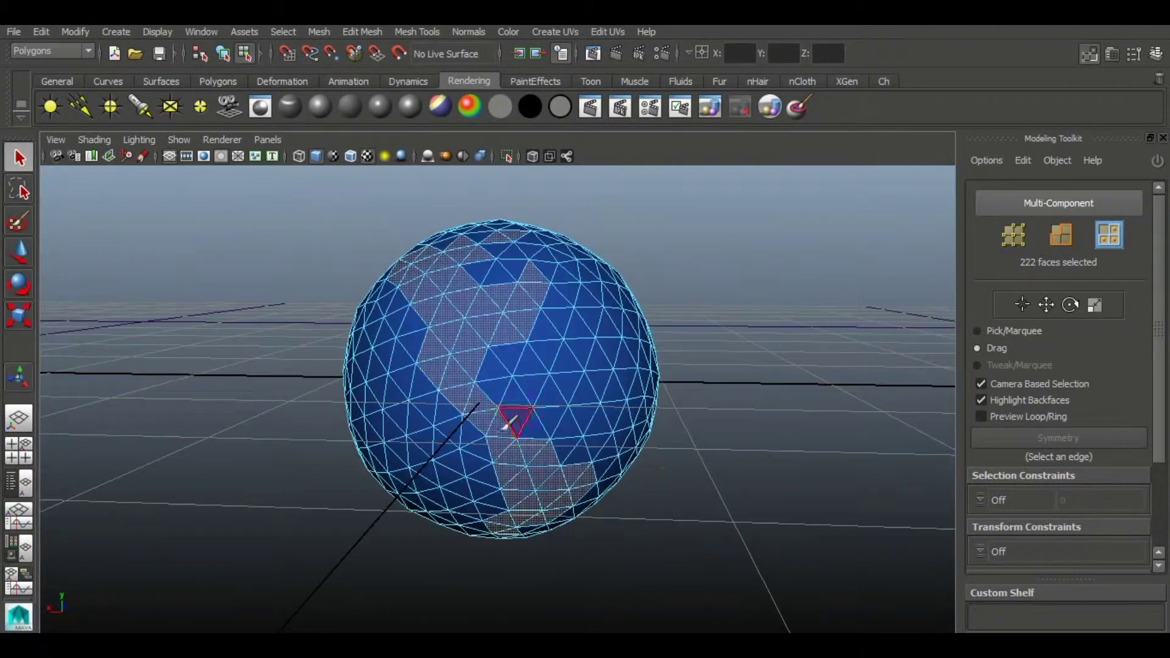
alt+drag(700, 458, 512, 404)
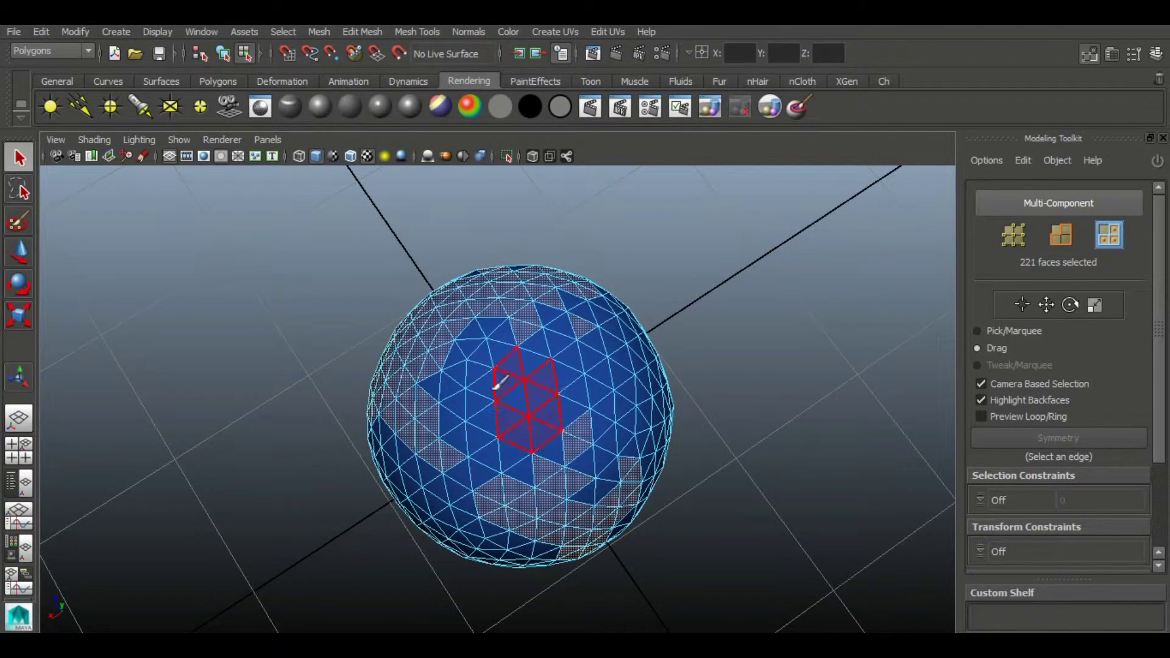
alt+drag(773, 576, 504, 379)
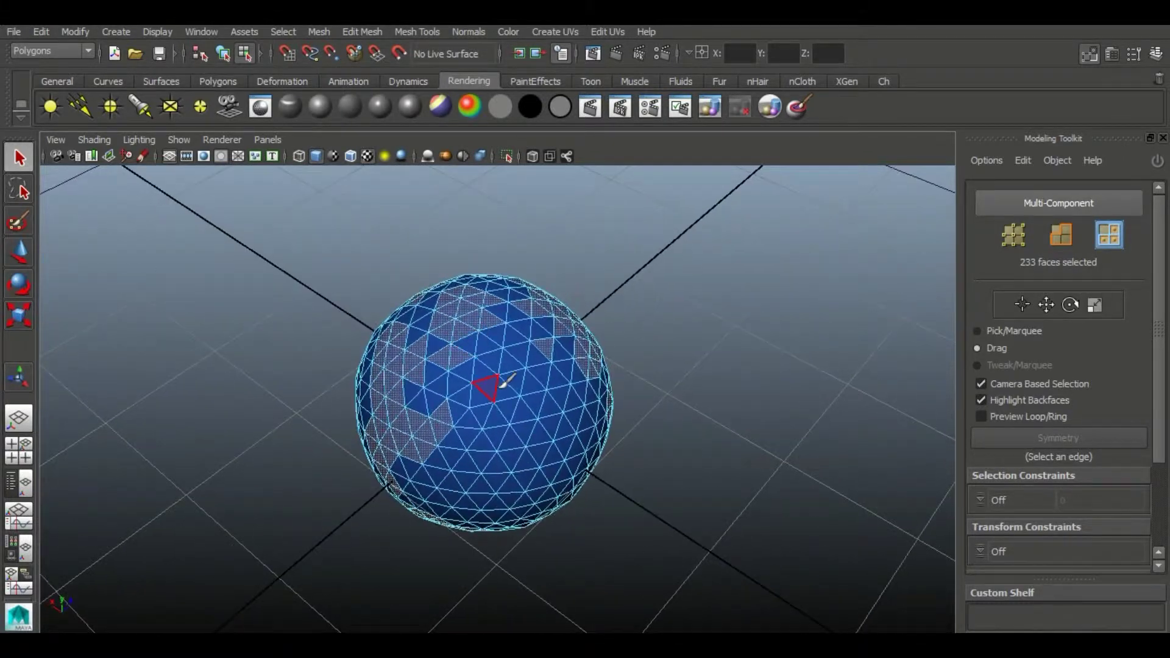
alt+drag(705, 529, 579, 457)
Assign a new Lambert material to the selected land faces.
click(889, 82)
alt+drag(786, 426, 571, 439)
scroll(571, 427, up, 2)
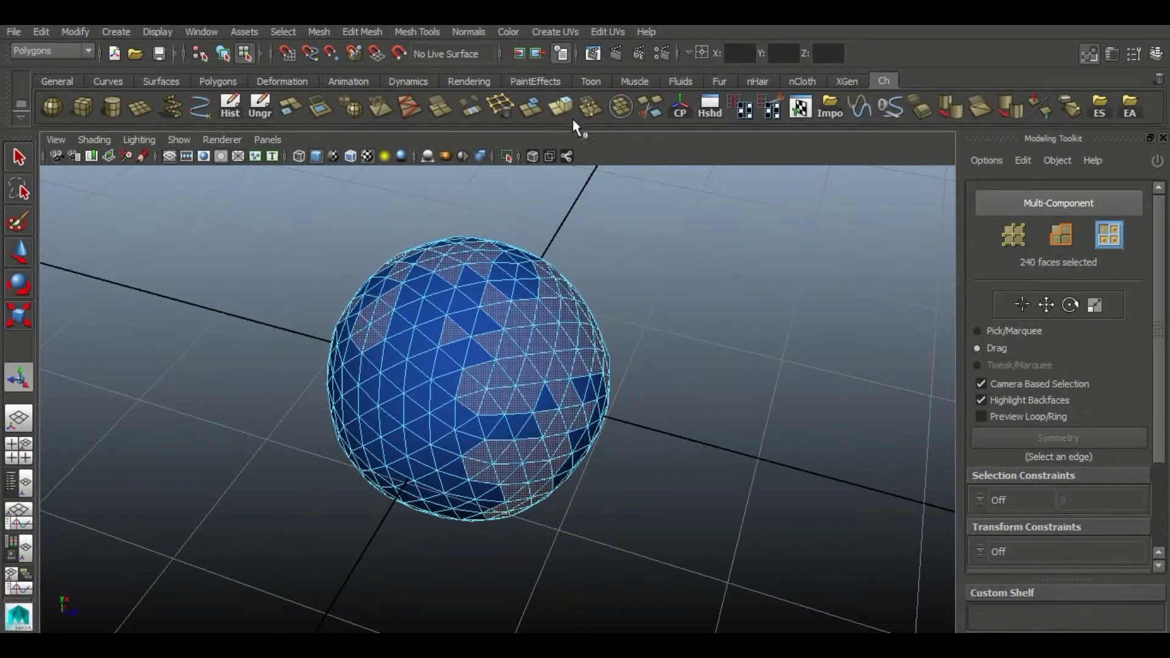
click(467, 81)
click(319, 107)
Extrude the selected land faces slightly outward from the sphere.
click(882, 83)
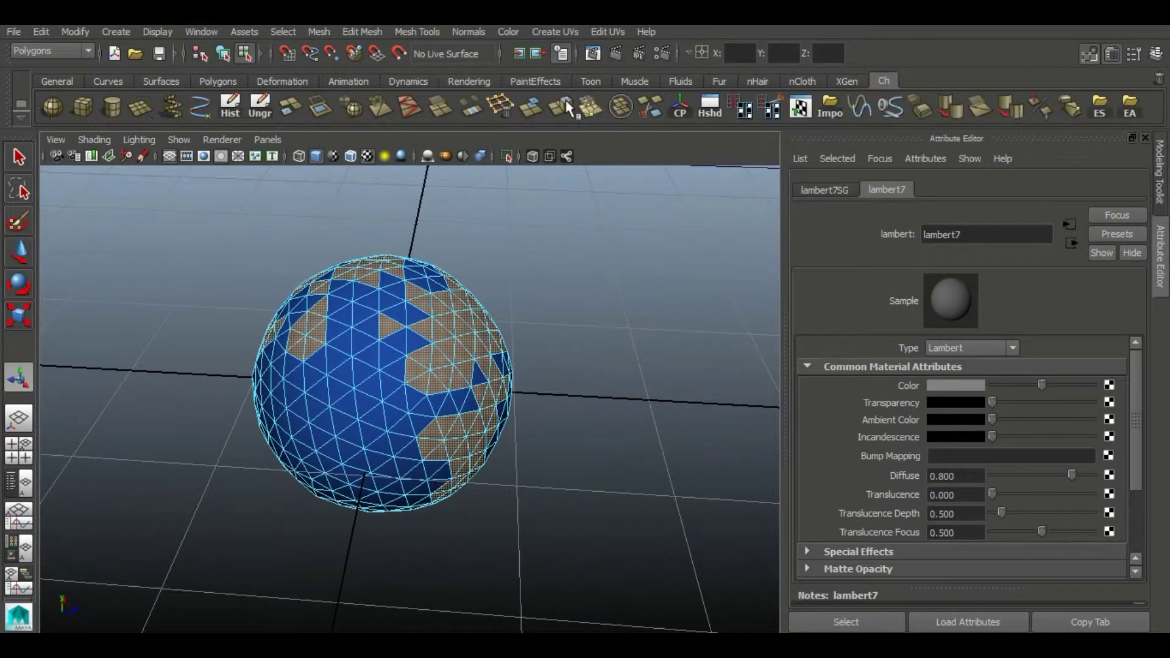
drag(260, 241, 218, 200)
scroll(270, 269, up, 2)
mouse_move(688, 261)
alt+mouse_down()
mouse_move(681, 333)
mouse_move(679, 272)
alt+mouse_up()
click(679, 272)
scroll(583, 392, down, 2)
alt+drag(582, 392, 664, 370)
alt+drag(630, 427, 428, 409)
Return to object mode, select the globe and delete its construction history.
key(F8)
click(645, 380)
alt+drag(644, 381, 341, 463)
click(329, 360)
click(979, 195)
click(224, 110)
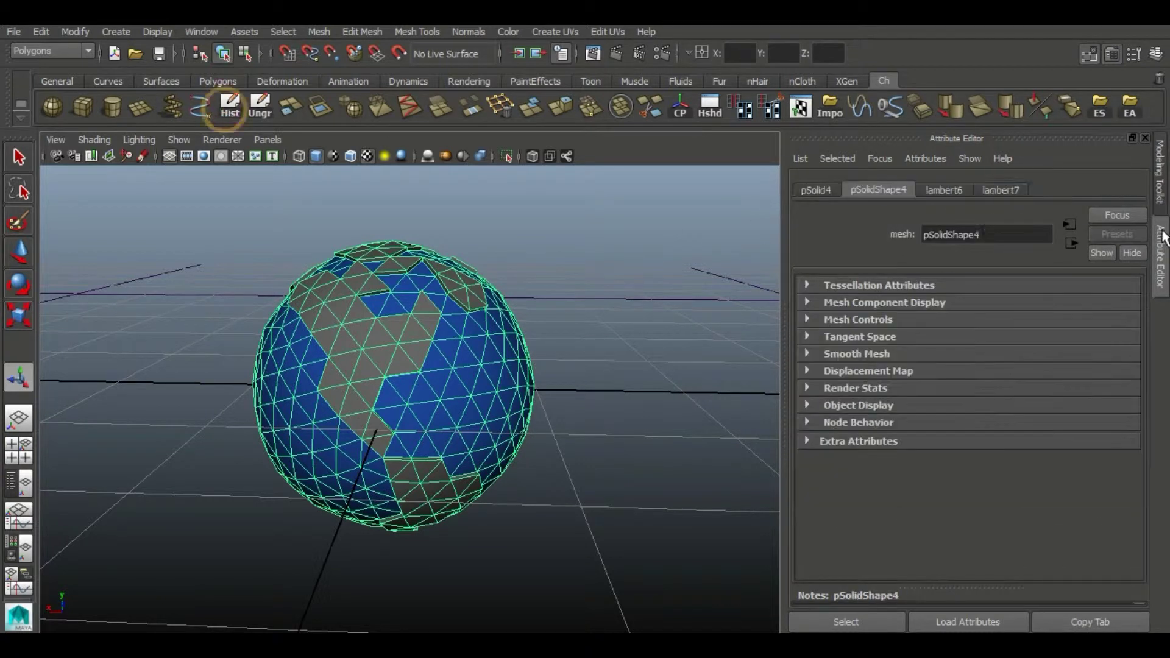
Map the color of the lambert7 material with a Ramp texture and open the enlarged ramp editor.
click(1000, 190)
alt+drag(521, 378, 777, 403)
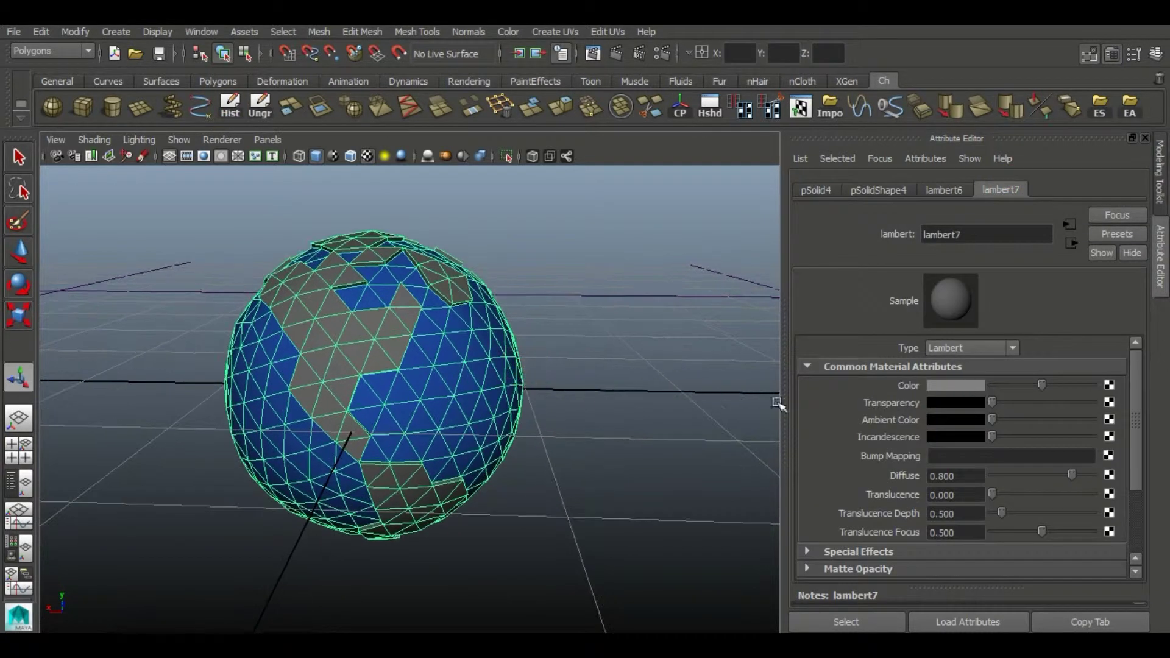
click(1109, 386)
click(518, 376)
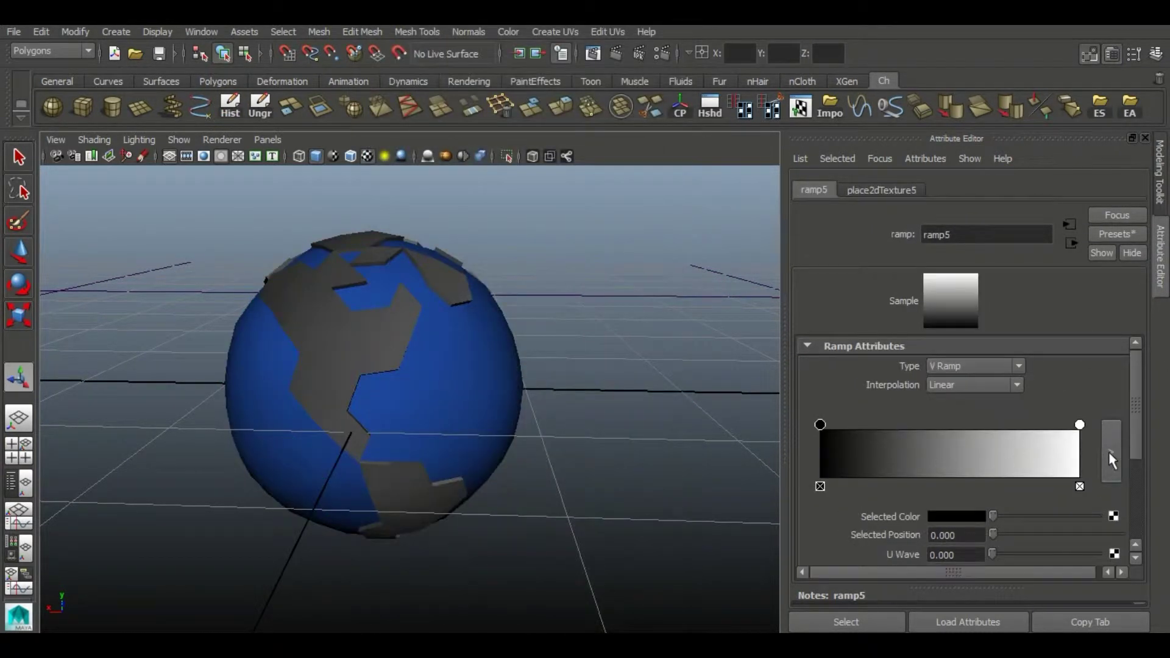
click(1111, 453)
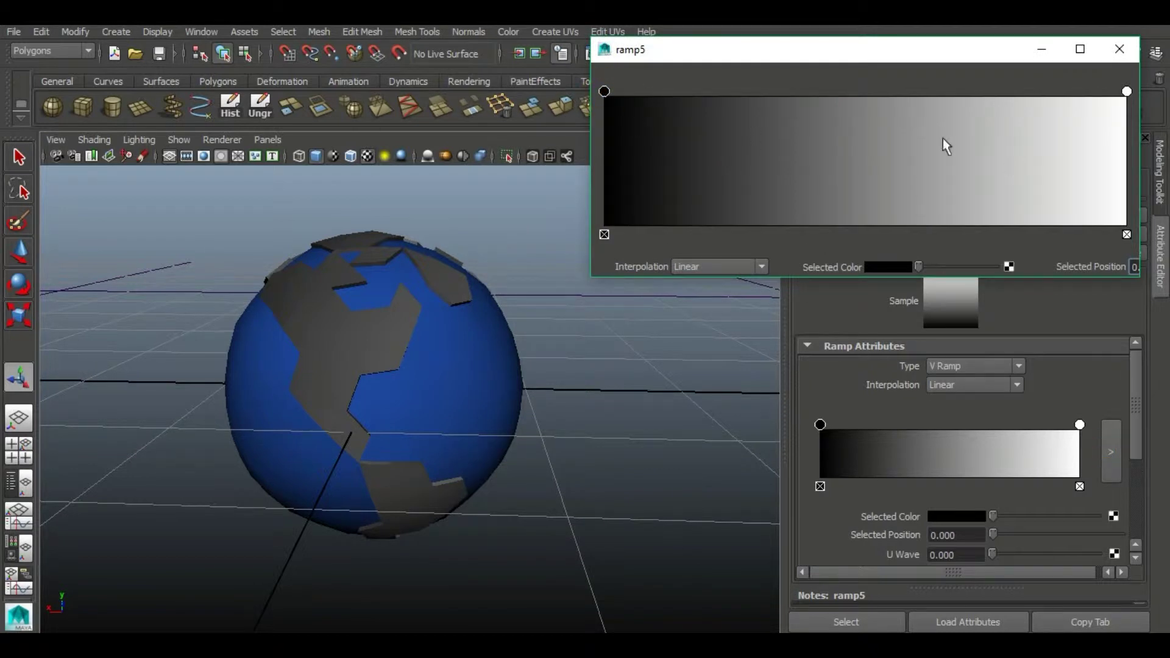
Move the ramp's black stop to 0.490, place a white stop at the start, and recolour the middle stop pure yellow.
drag(612, 88, 868, 106)
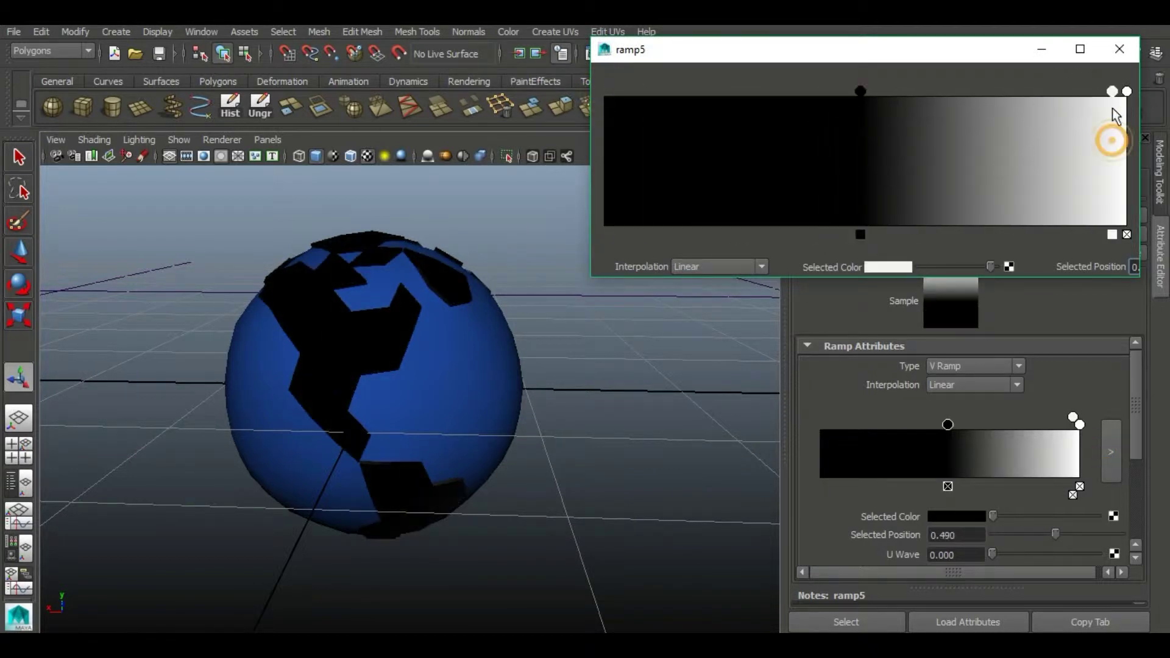
drag(1113, 115, 619, 262)
click(881, 268)
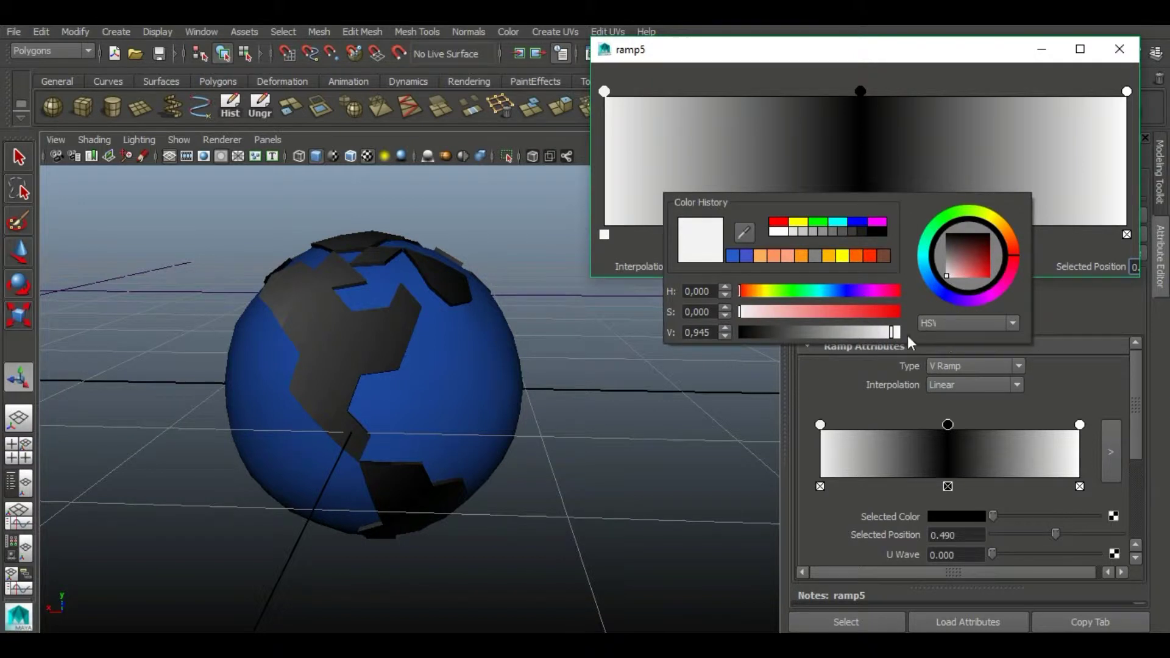
click(871, 268)
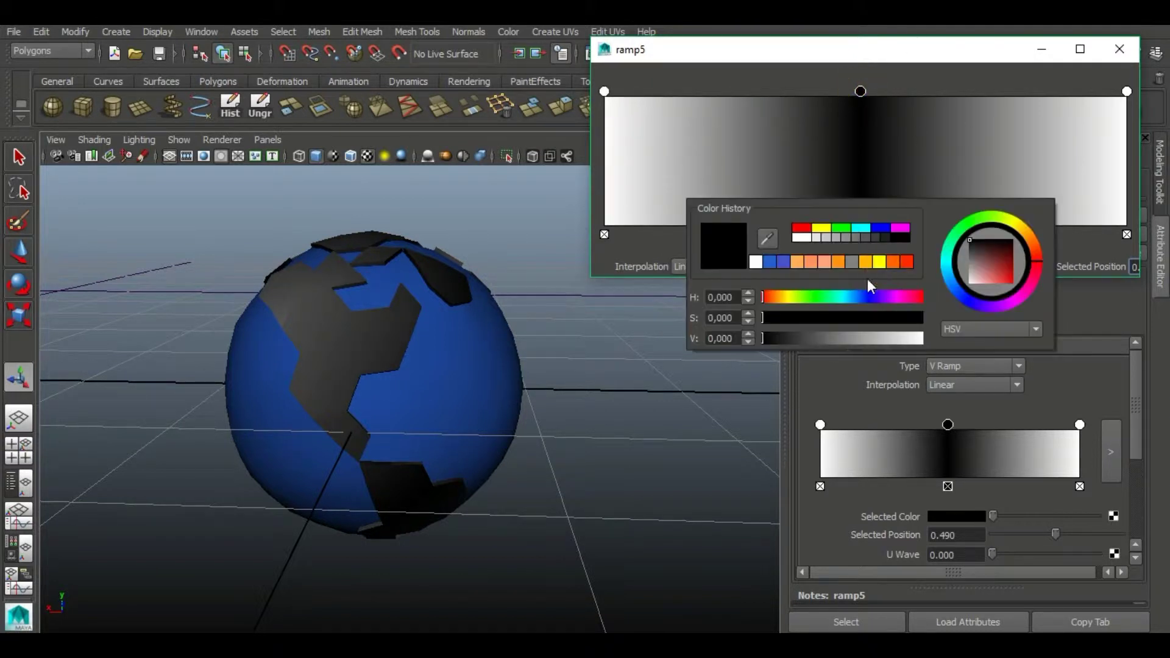
click(846, 228)
click(881, 265)
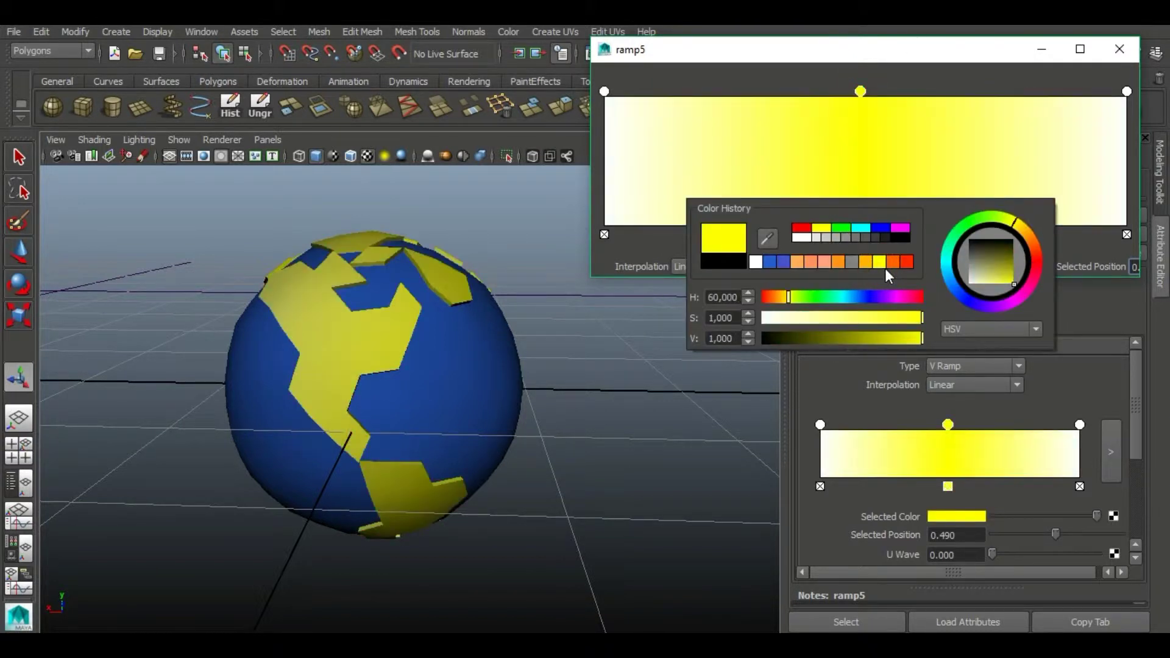
Add a pure green stop between the yellow stop and the white end, and remove the pale yellow stop on the opposite side.
click(1008, 148)
click(888, 268)
click(856, 226)
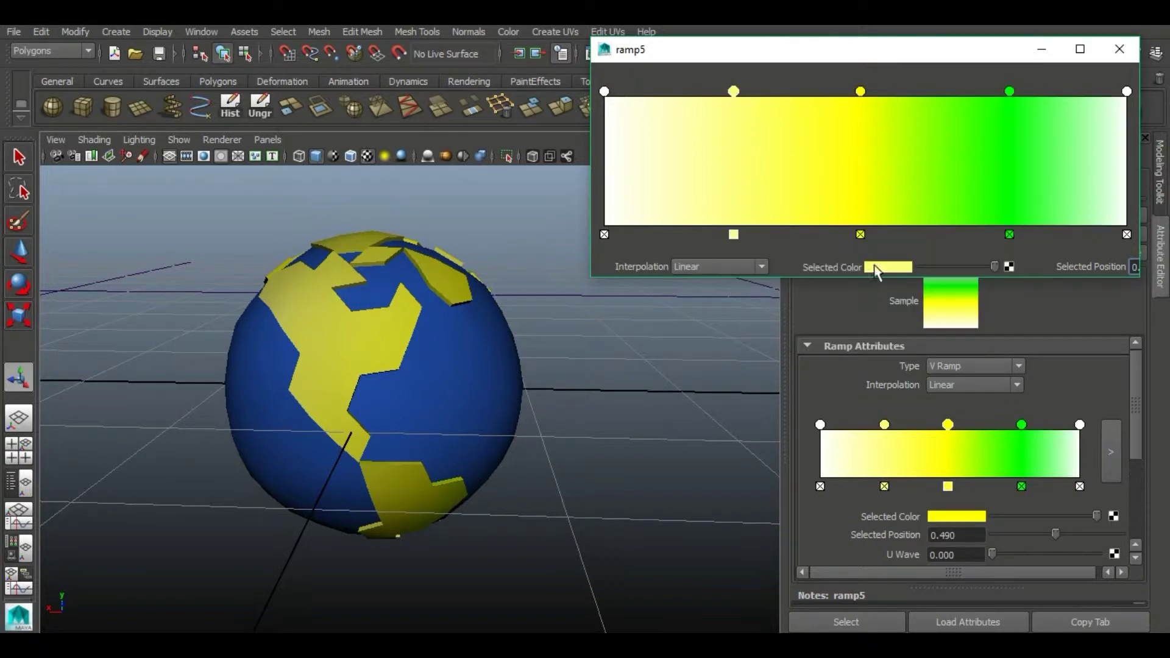
click(734, 235)
Tone down the green stop to saturation 0.753 and value 0.882.
alt+drag(536, 423, 427, 420)
click(1009, 91)
click(901, 266)
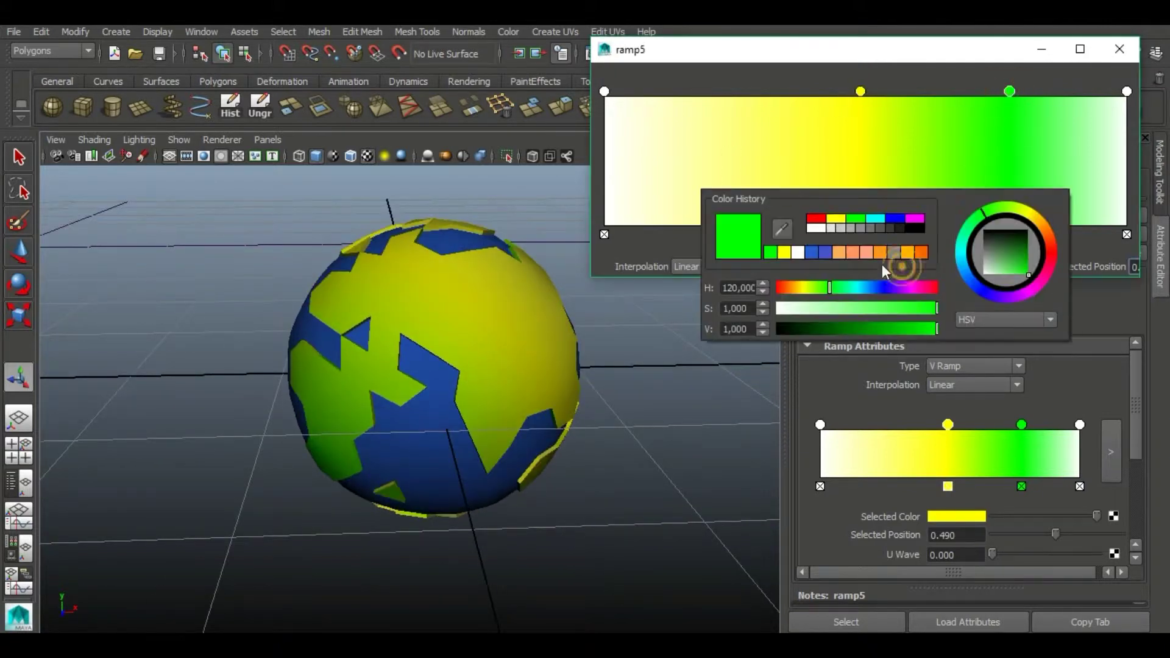
mouse_move(937, 329)
mouse_down()
mouse_move(870, 339)
mouse_move(914, 334)
mouse_up()
click(897, 307)
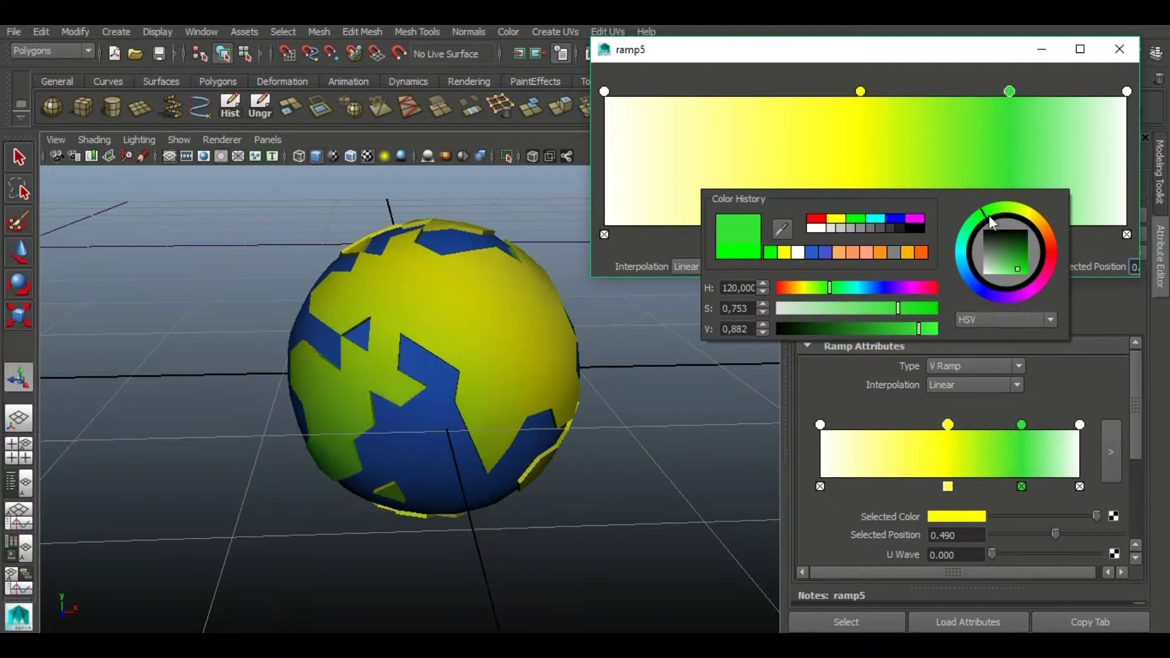
Add a green stop at position 0.259 between the white start and the yellow, select the globe and minimize the ramp window.
click(740, 152)
click(897, 266)
click(768, 266)
alt+drag(667, 465, 570, 470)
click(467, 308)
click(1037, 51)
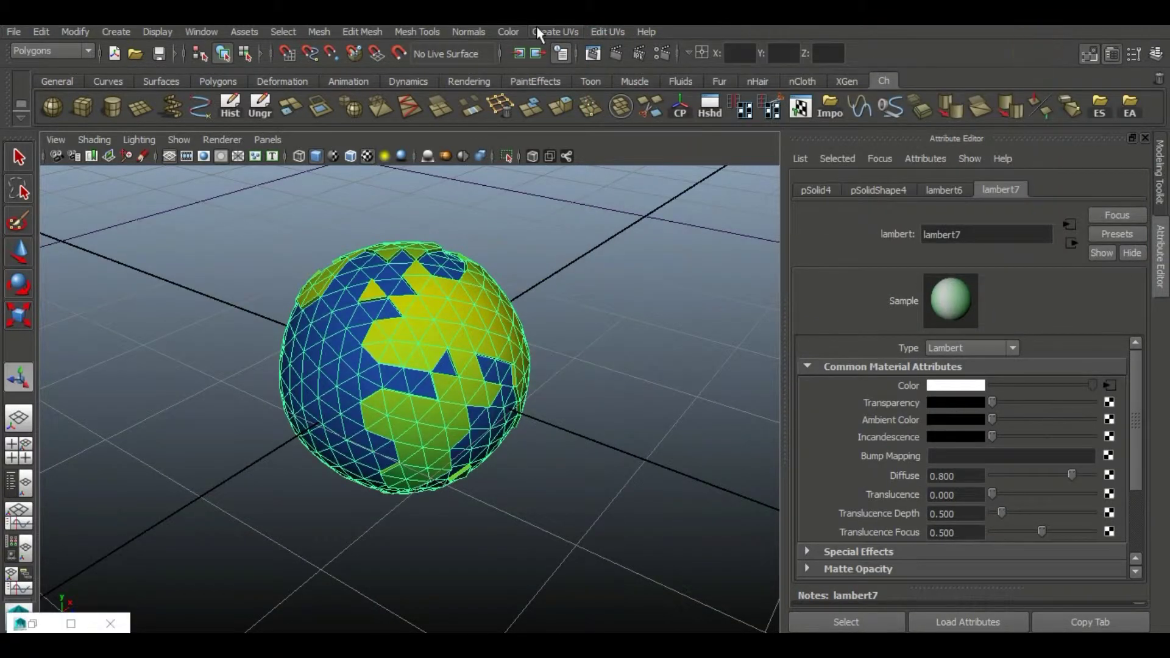
Try planar UV mapping on the globe with the current options and undo it.
alt+drag(459, 364, 593, 538)
click(555, 31)
click(573, 56)
key(ctrl+z)
Apply planar UV mapping fitted to the bounding box so the ramp runs from pole to pole, and return to object mode.
click(554, 32)
click(708, 56)
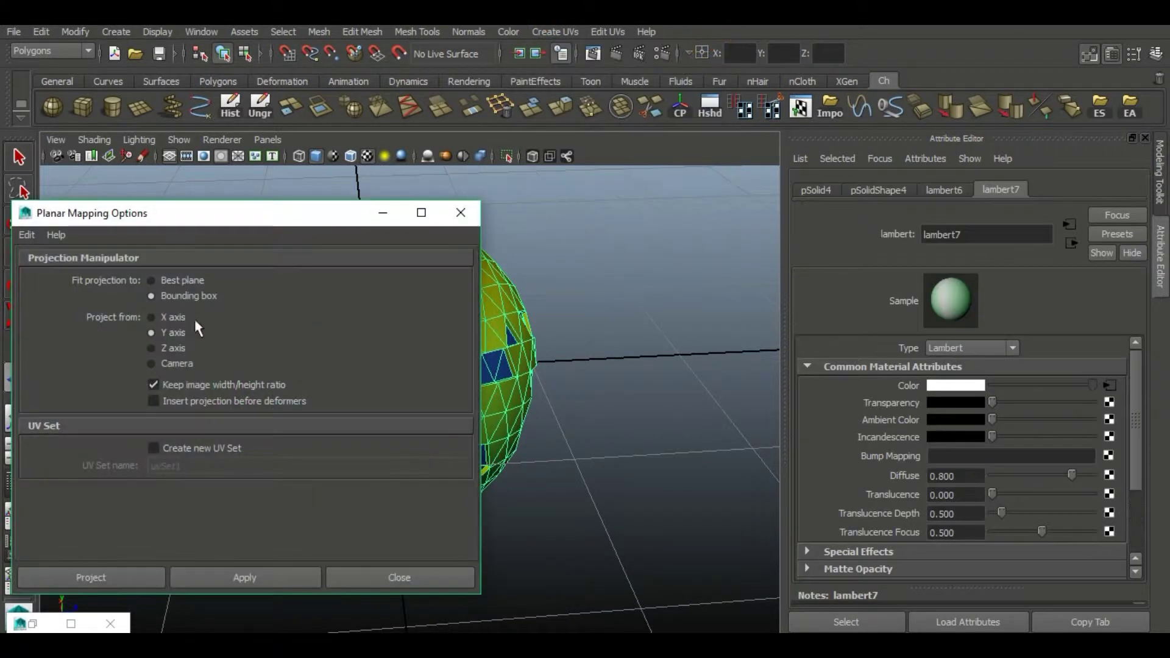
click(294, 578)
click(460, 213)
alt+drag(627, 470, 648, 445)
right_drag(342, 268, 457, 194)
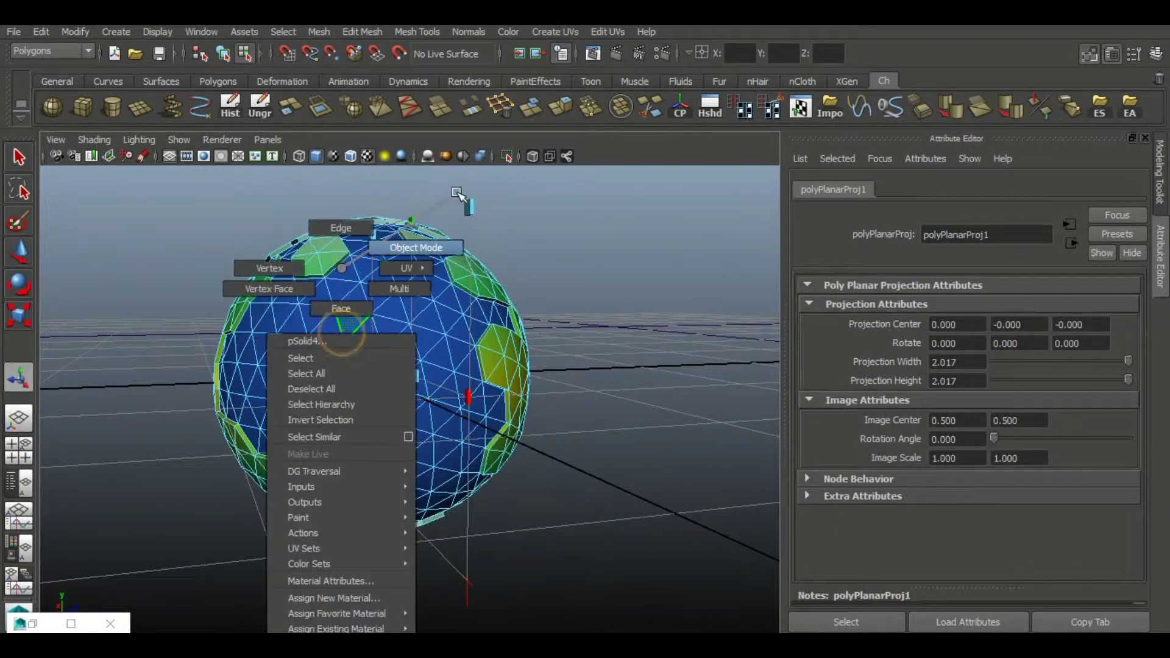
Reselect the globe and open the ramp texture connected to the color of lambert7.
alt+drag(254, 498, 606, 504)
click(606, 504)
alt+right_drag(606, 504, 397, 481)
alt+drag(397, 481, 375, 463)
alt+right_drag(375, 502, 445, 488)
alt+drag(447, 487, 452, 371)
click(452, 371)
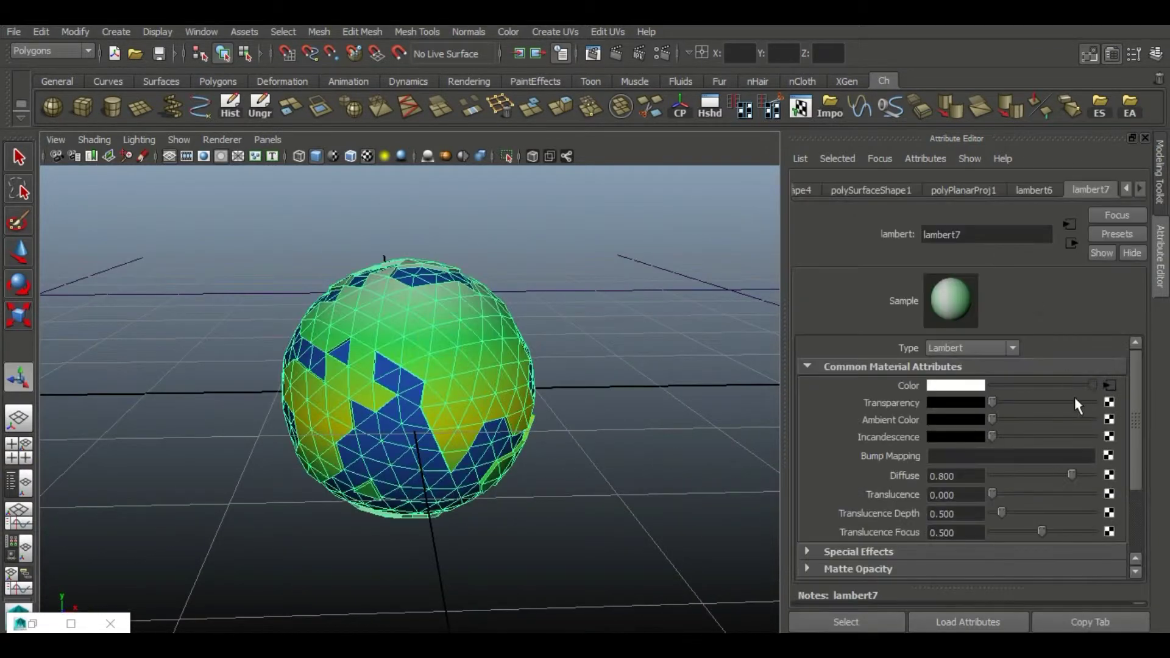
click(1112, 387)
Narrow the yellow band by moving green stops close to it, one at position 0.366, and add green stops near both white ends.
click(945, 516)
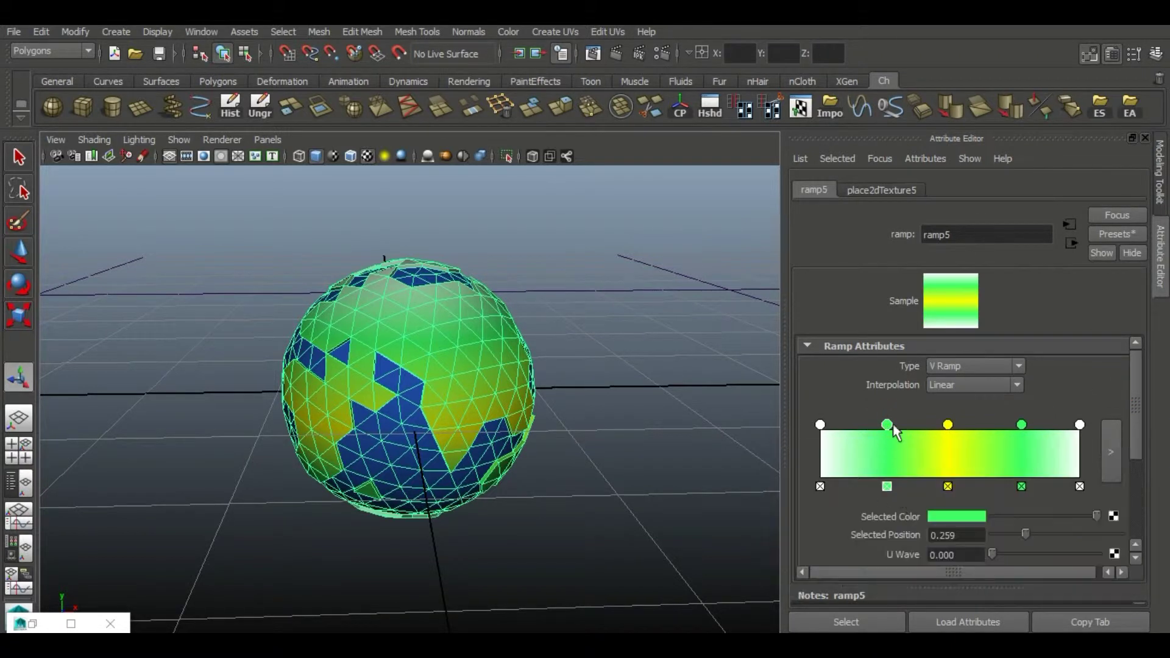
mouse_move(1022, 425)
mouse_down()
mouse_move(1049, 425)
mouse_move(986, 425)
mouse_up()
drag(876, 426, 919, 425)
mouse_move(514, 563)
alt+mouse_down()
mouse_move(525, 554)
mouse_move(444, 522)
mouse_move(460, 543)
mouse_move(616, 523)
alt+mouse_up()
drag(919, 424, 916, 425)
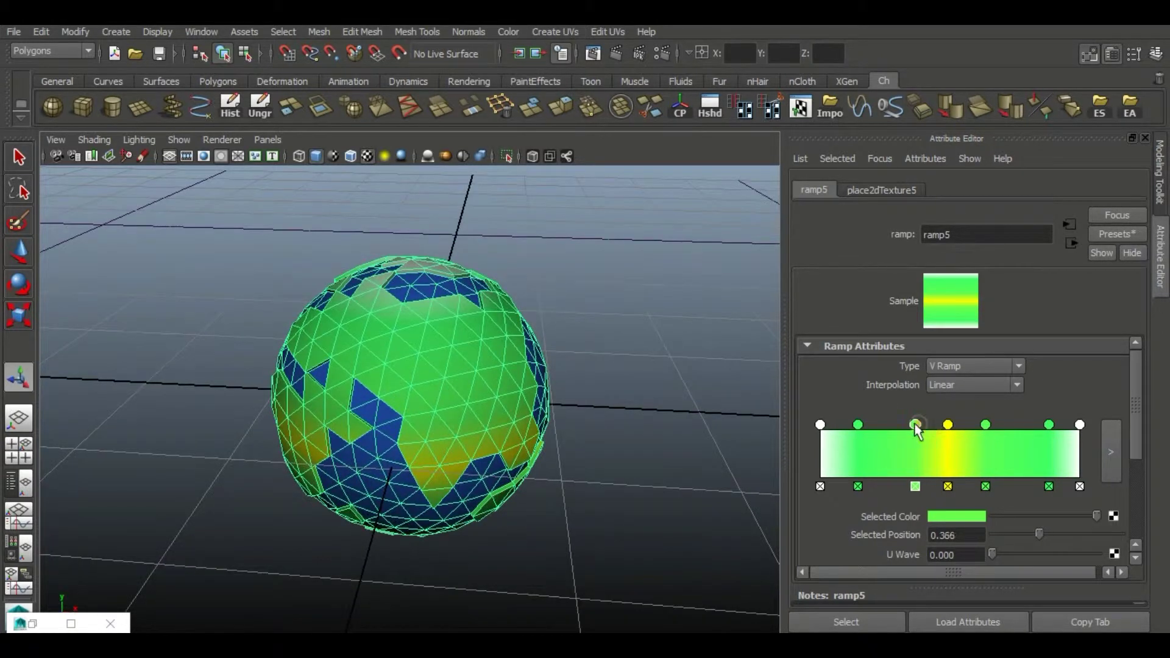
Recolour the ramp's central part with a warmer orange-yellow tone.
click(936, 515)
click(907, 486)
click(892, 507)
click(878, 507)
click(892, 507)
drag(877, 544, 880, 545)
Reselect the globe, reopen its land ramp and move the orange-yellow stop to position 0.455.
alt+drag(683, 494, 329, 457)
click(544, 480)
alt+drag(543, 480, 507, 409)
alt+right_drag(507, 409, 537, 336)
alt+drag(537, 335, 397, 457)
click(492, 356)
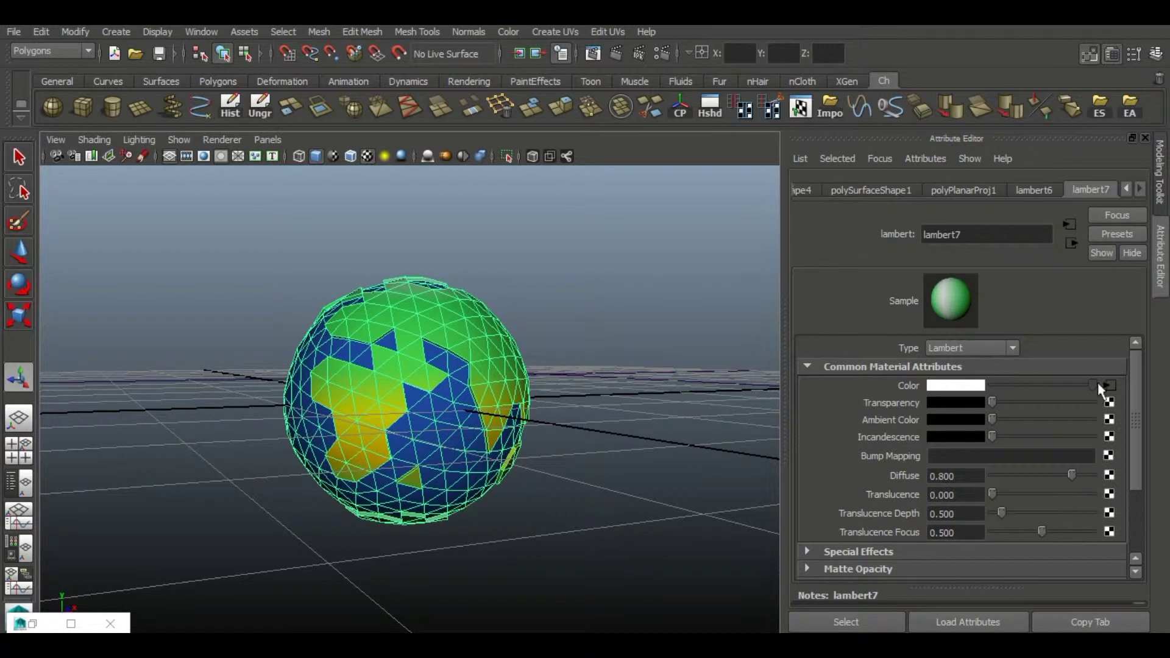
click(1104, 386)
drag(965, 431, 942, 430)
alt+drag(682, 414, 605, 552)
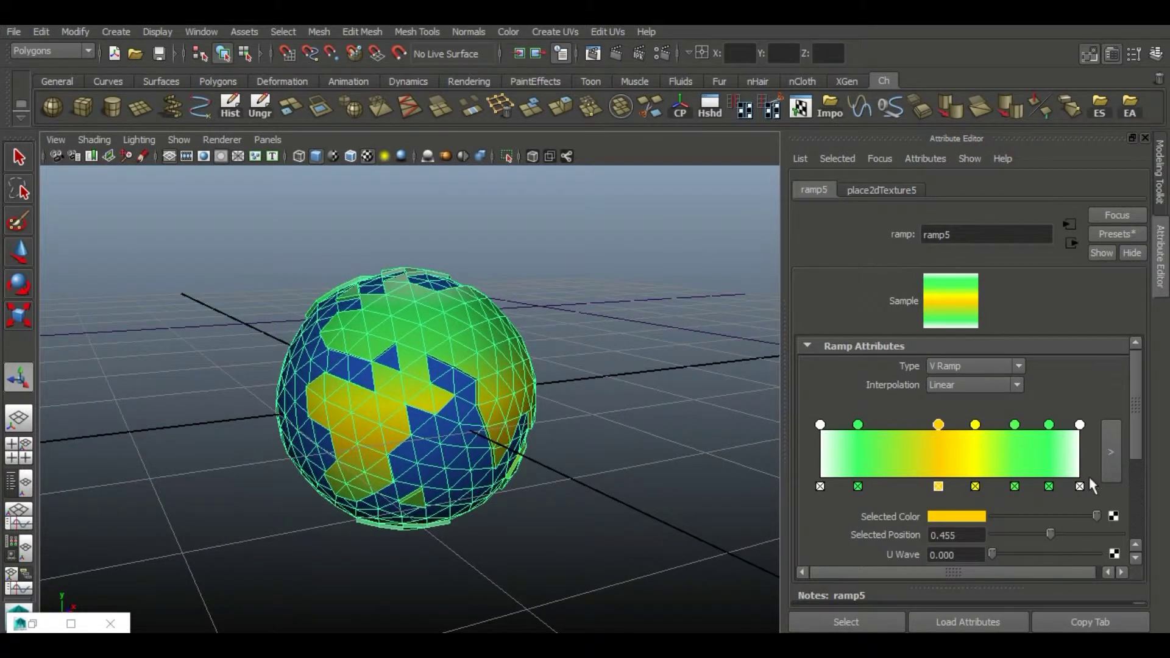
Open the land ramp in its enlarged editor and recolour the yellow stop at position 0.597 to orange-yellow.
click(1111, 448)
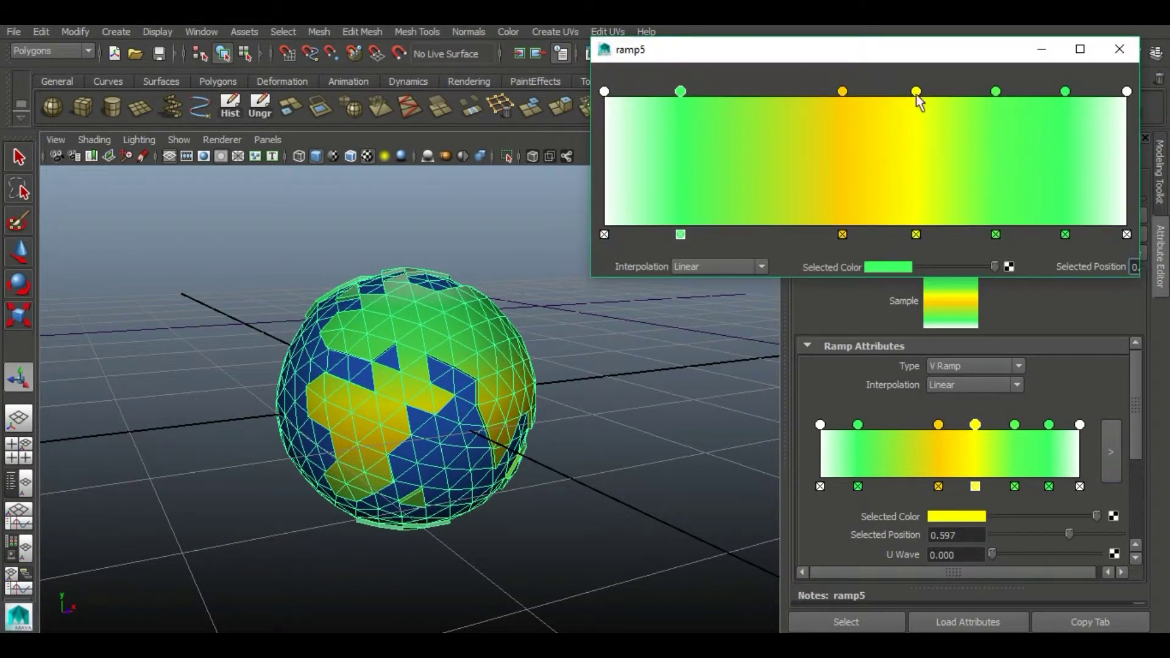
click(880, 268)
drag(1058, 232, 1044, 217)
Recolour the outer right green stop to a darker green, value 0.843, and the inner one to vivid green, hue 99.101 and saturation 1.
click(874, 271)
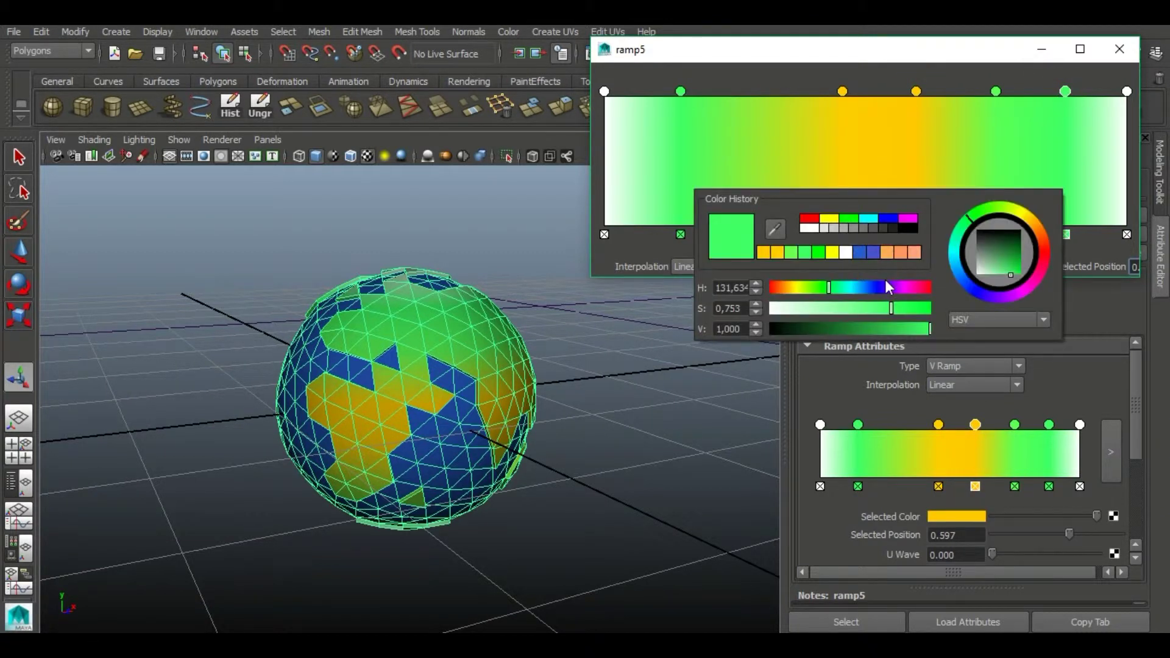
mouse_move(904, 326)
mouse_down()
mouse_move(889, 328)
mouse_move(906, 328)
mouse_up()
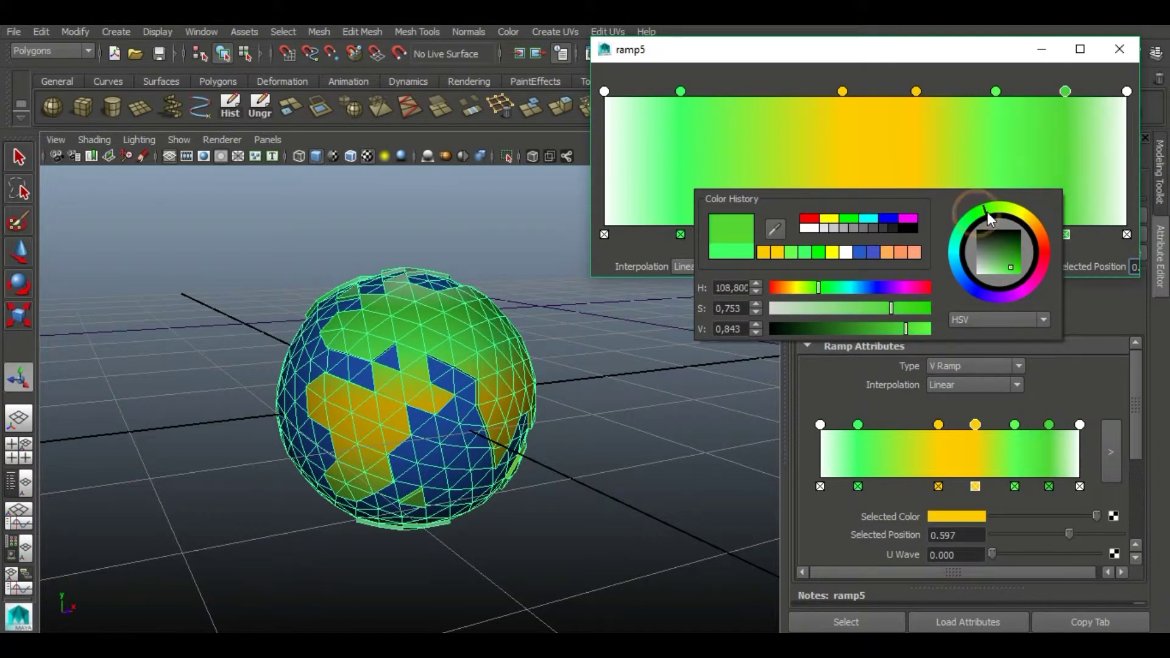
click(996, 91)
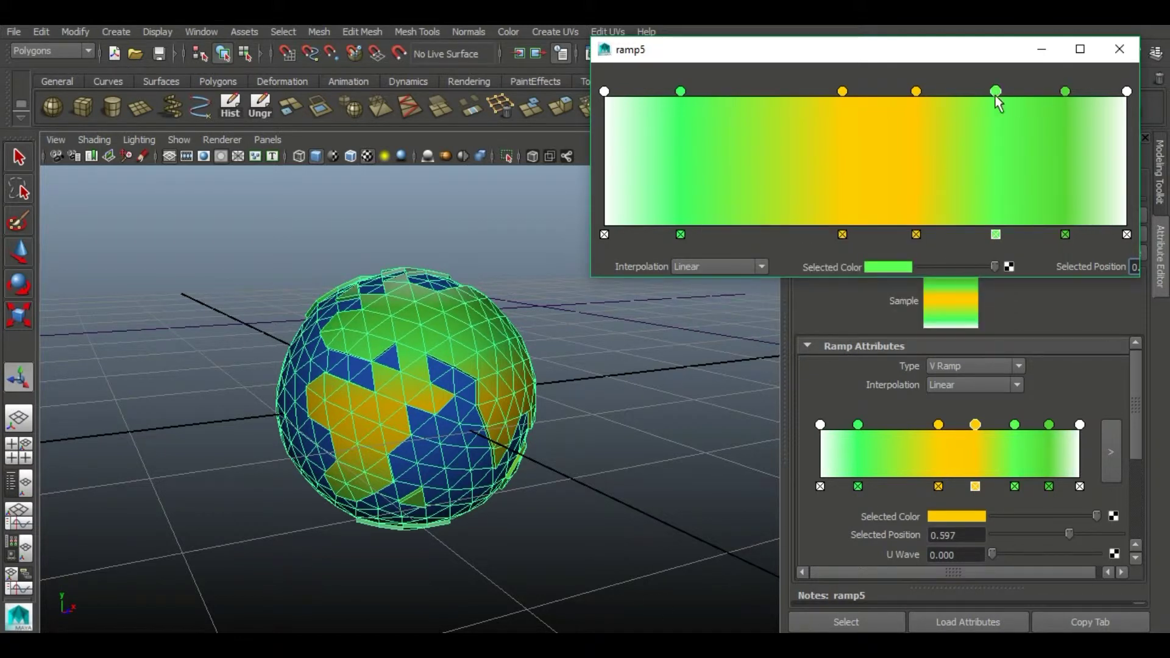
click(898, 269)
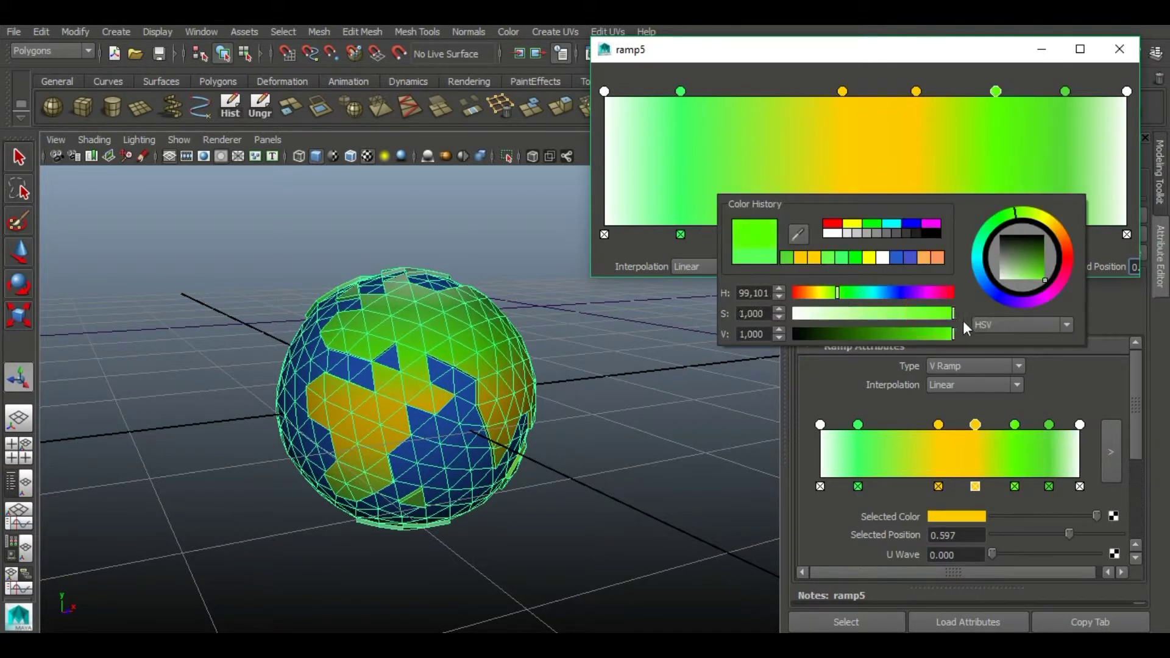
Deselect the globe, inspect its recoloured land from other angles and close the Attribute Editor.
click(675, 556)
alt+drag(674, 556, 565, 477)
alt+drag(689, 553, 605, 400)
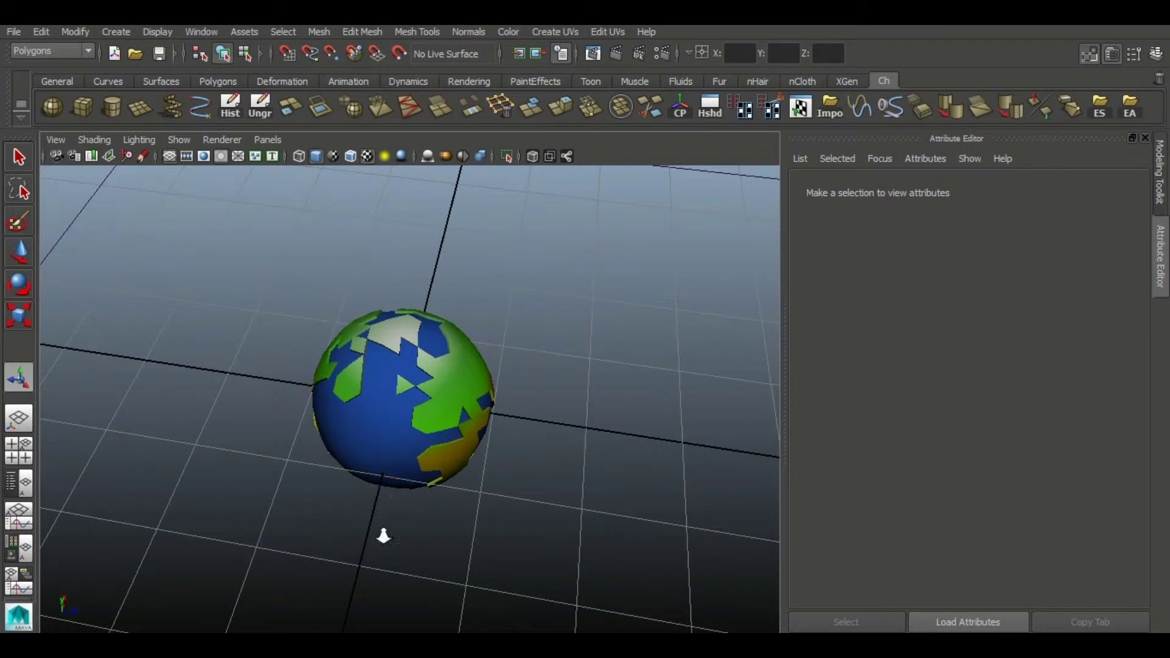
click(1160, 198)
click(1144, 137)
Show the Channel Box / Layer Editor, select the globe and create a new display layer containing it.
alt+drag(720, 417, 587, 399)
click(587, 399)
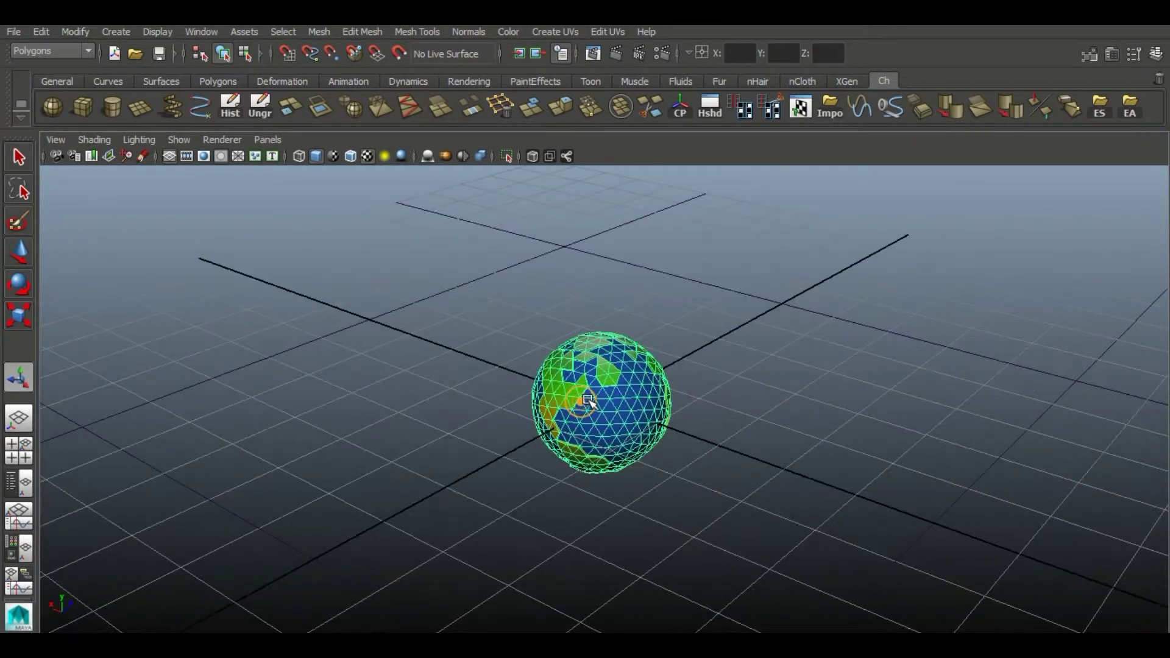
click(805, 339)
alt+drag(804, 339, 508, 417)
click(1156, 54)
alt+drag(675, 404, 573, 487)
click(500, 427)
click(1155, 487)
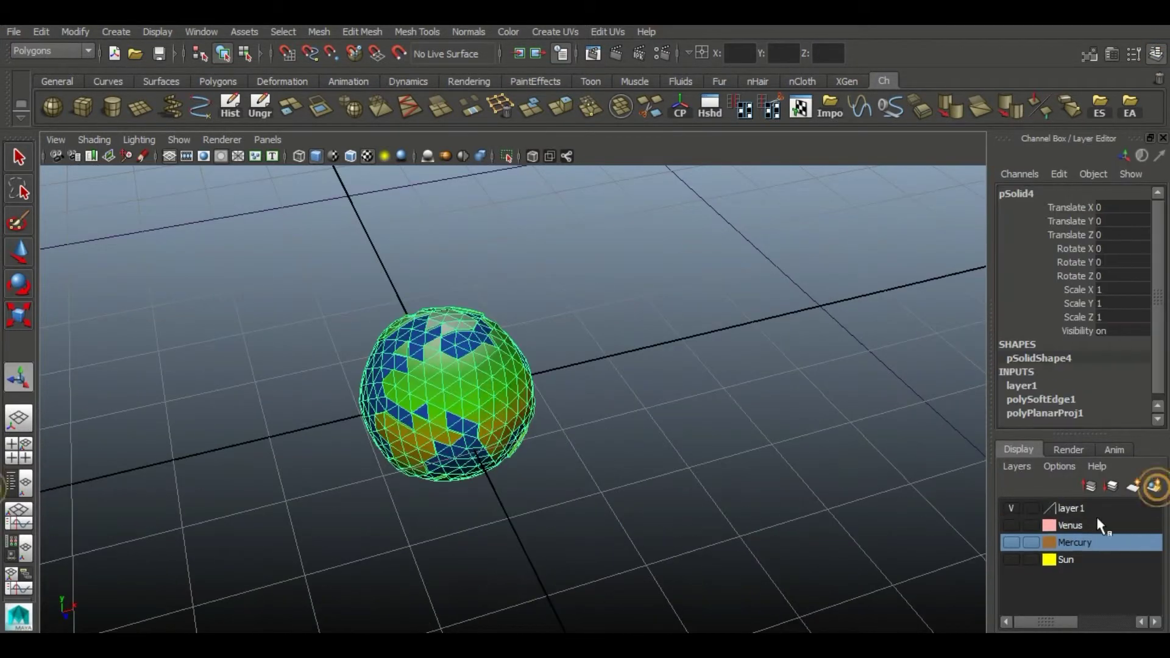
Rename the globe's new display layer Earth, give it a blue colour, save it and deselect the globe.
double_click(1049, 511)
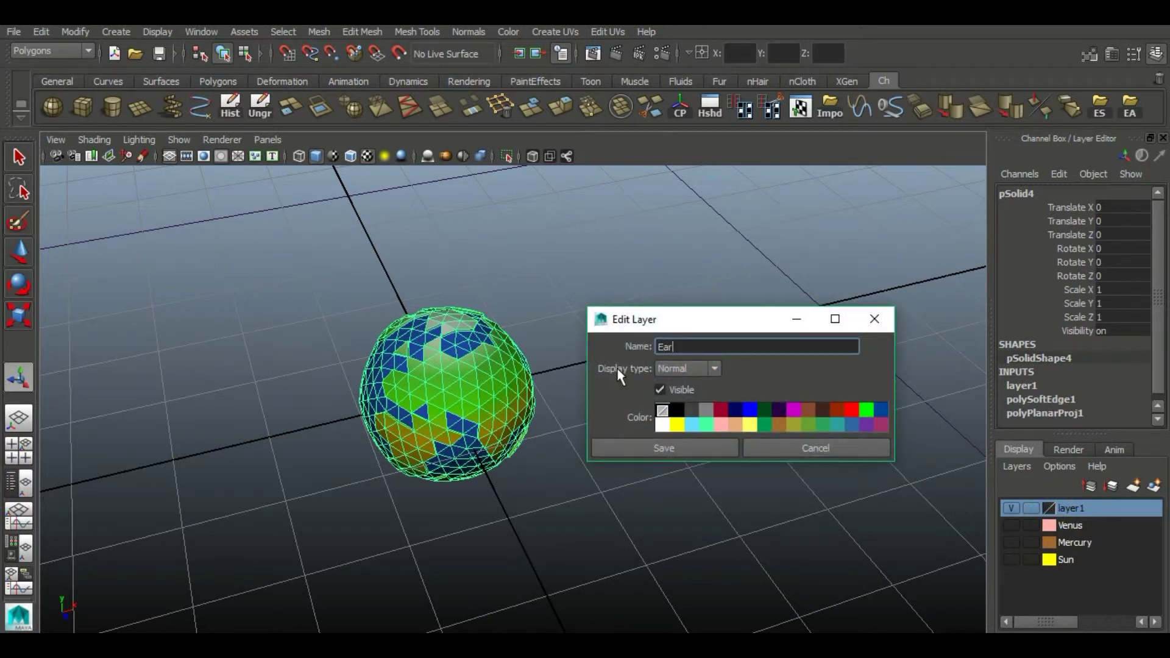
click(663, 450)
alt+drag(583, 455, 628, 420)
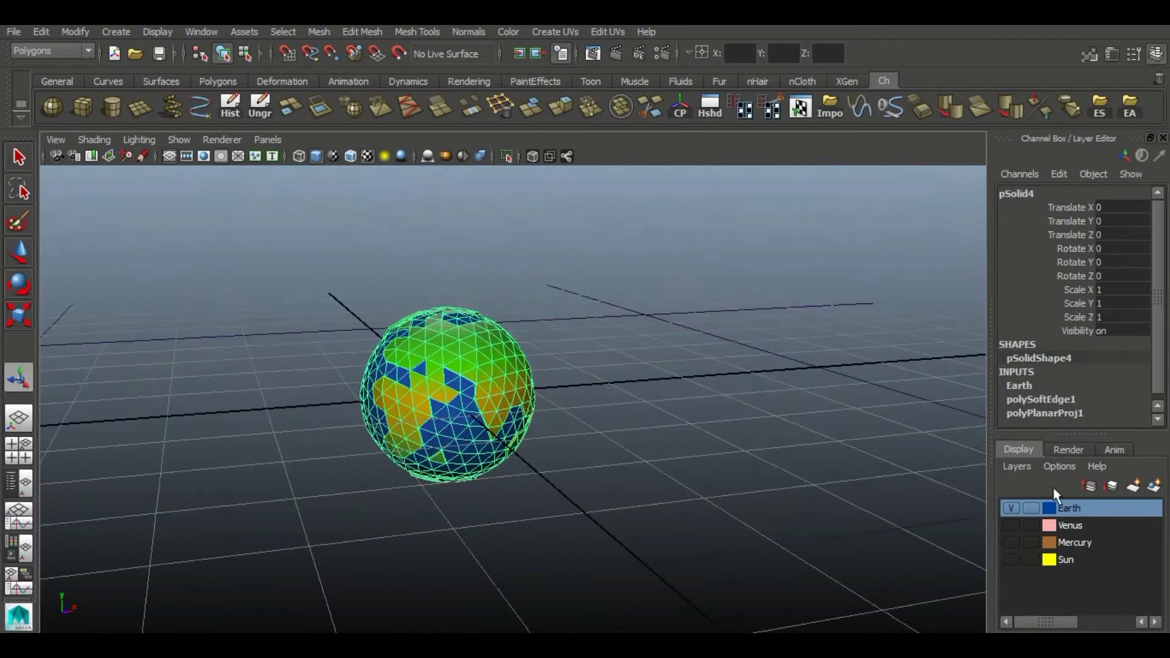
click(645, 392)
alt+drag(602, 485, 527, 494)
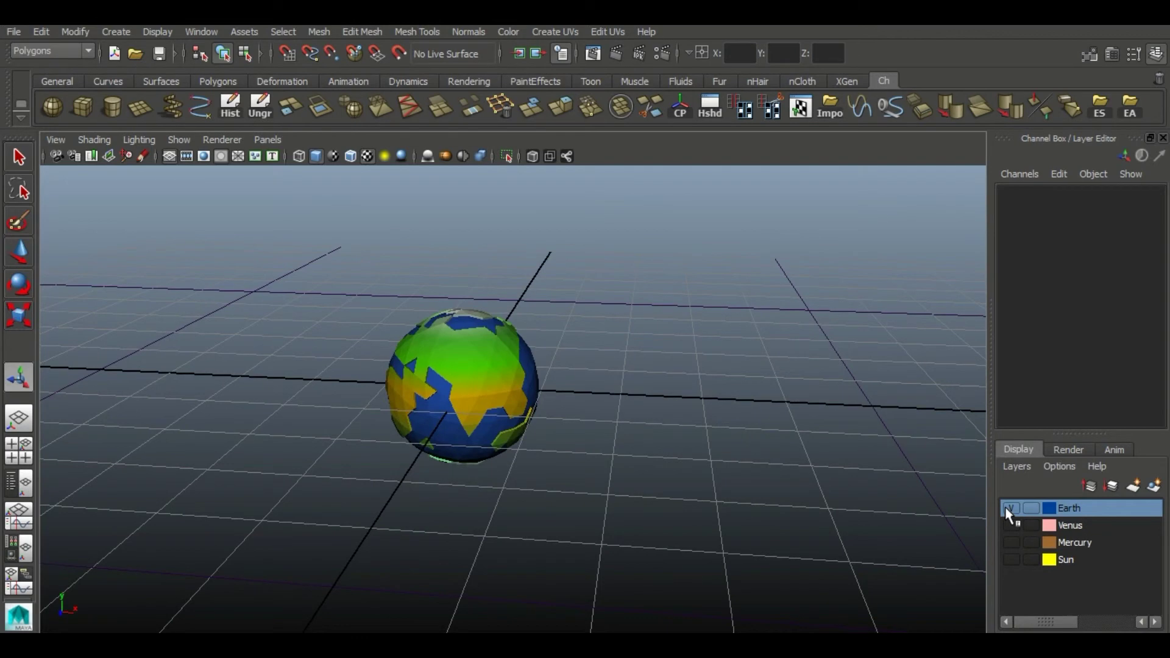